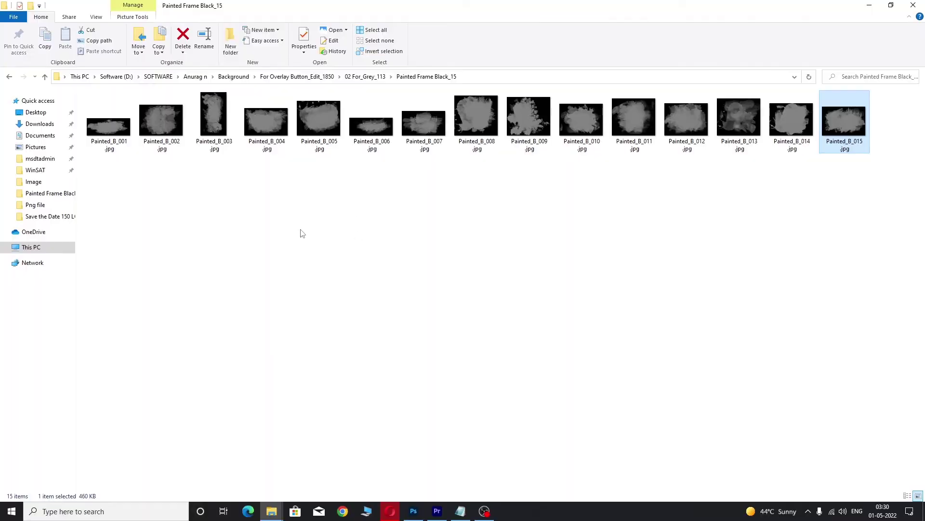
# Step: Bring up the context menu in the Painted Frame Black_15 folder of grey brush frames
pyautogui.rightClick(299, 230)
# Step: Clear the mask folder selection and bring Photoshop's Home screen of recent files forward
pyautogui.click(452, 316)
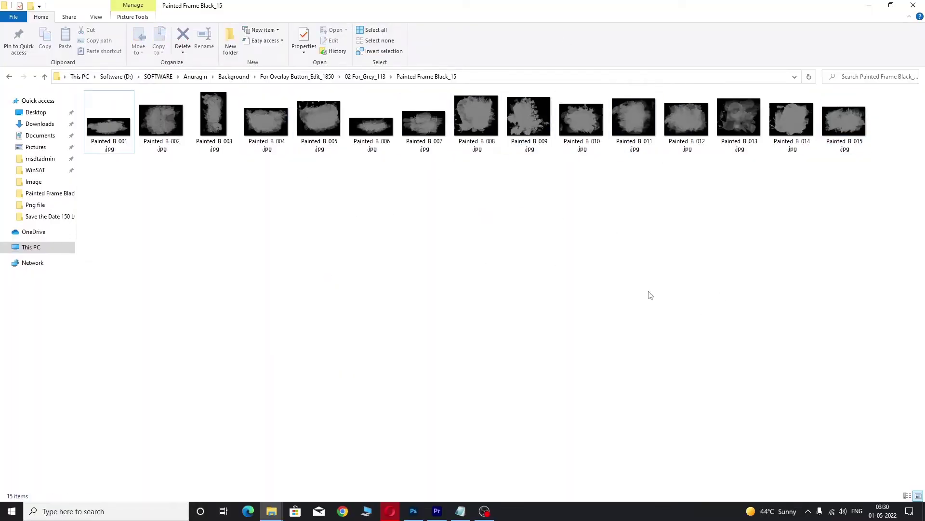
pyautogui.rightClick(299, 229)
pyautogui.click(325, 270)
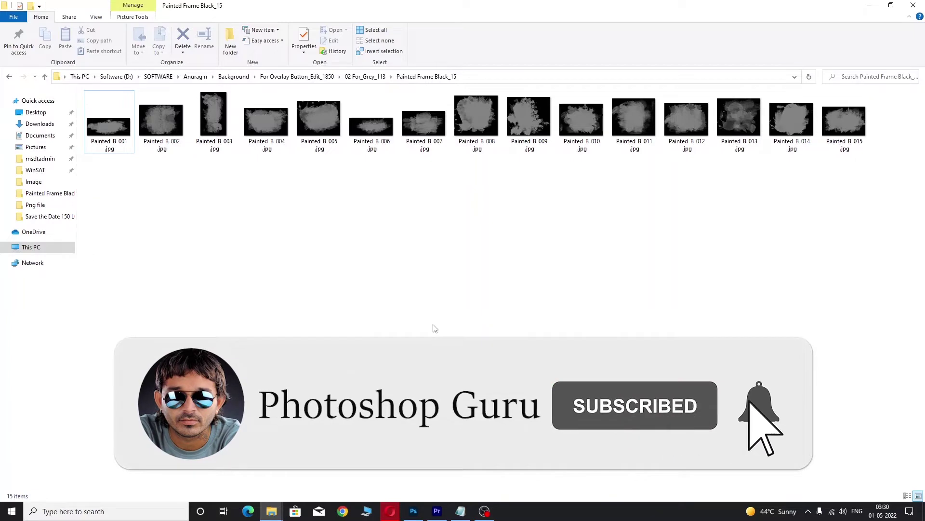
pyautogui.click(414, 512)
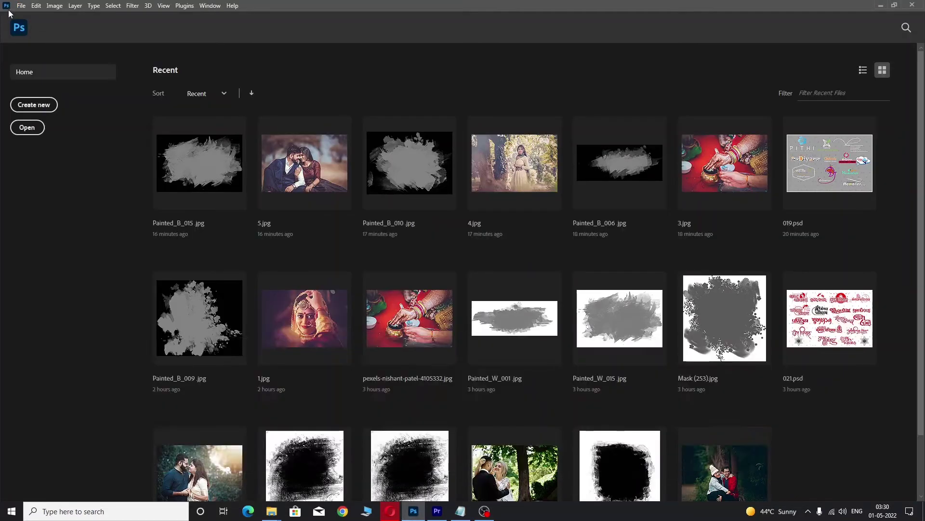
# Step: Open the bride photo 1.jpg in Photoshop
pyautogui.click(21, 6)
pyautogui.click(28, 25)
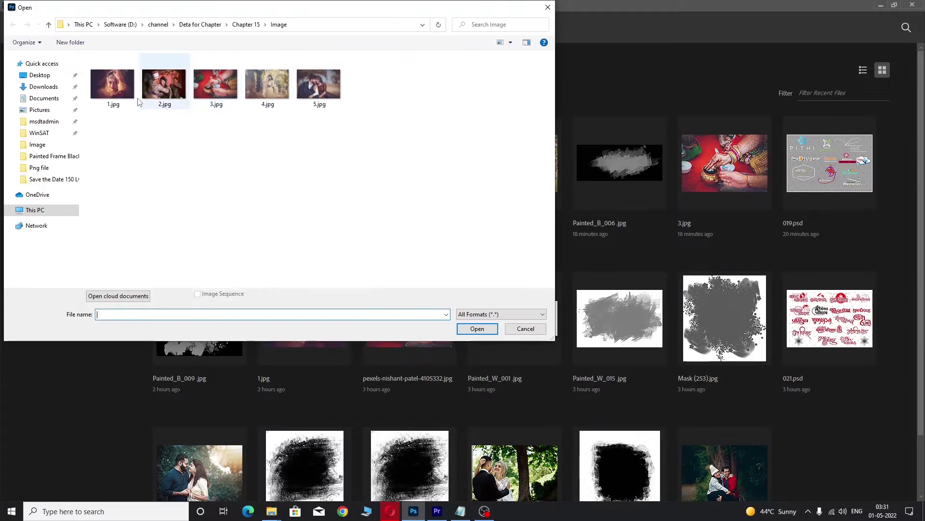
pyautogui.click(112, 84)
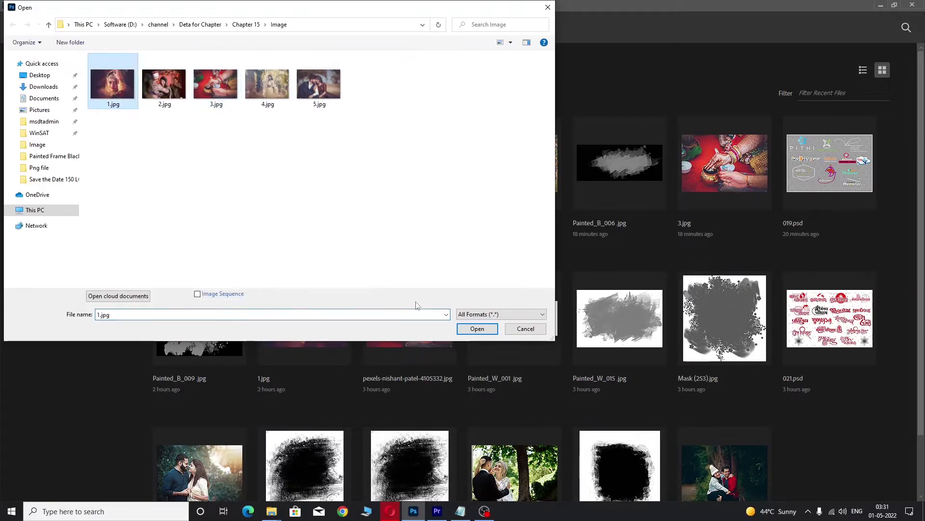
pyautogui.click(476, 328)
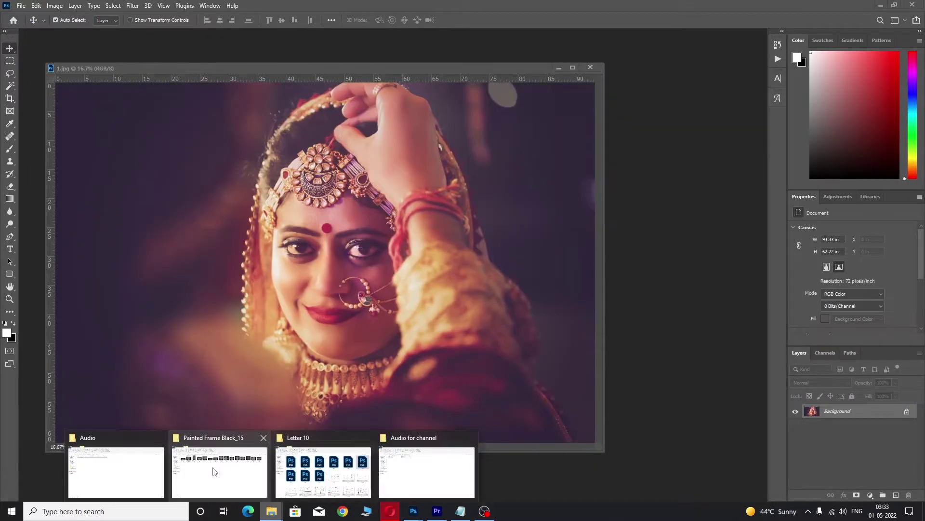
# Step: Open Painted_B_009 from the mask folder in Photoshop as well
pyautogui.moveTo(271, 511)
pyautogui.click(222, 467)
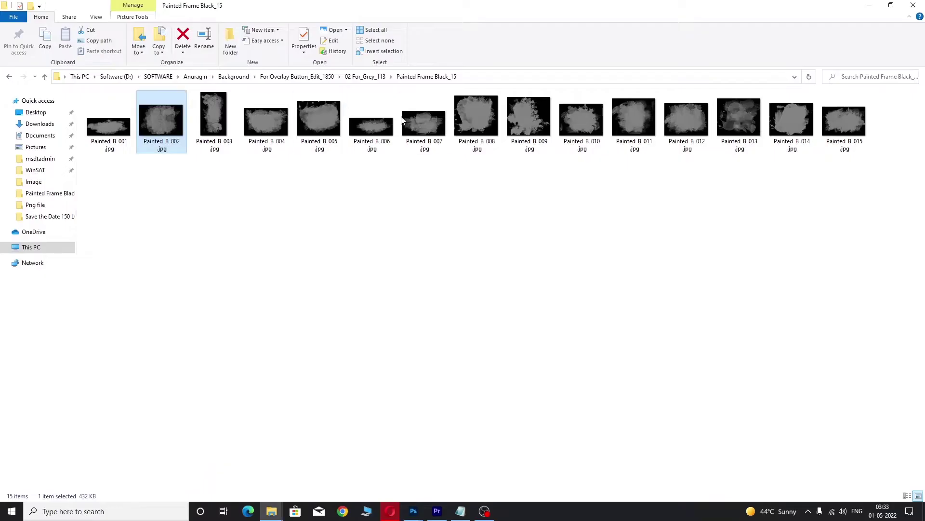
pyautogui.click(537, 123)
pyautogui.rightClick(536, 123)
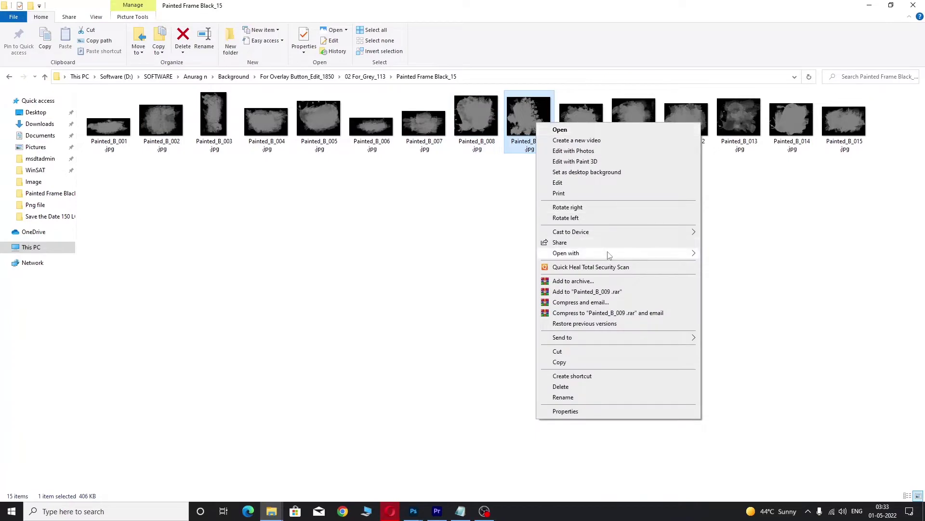
pyautogui.click(721, 275)
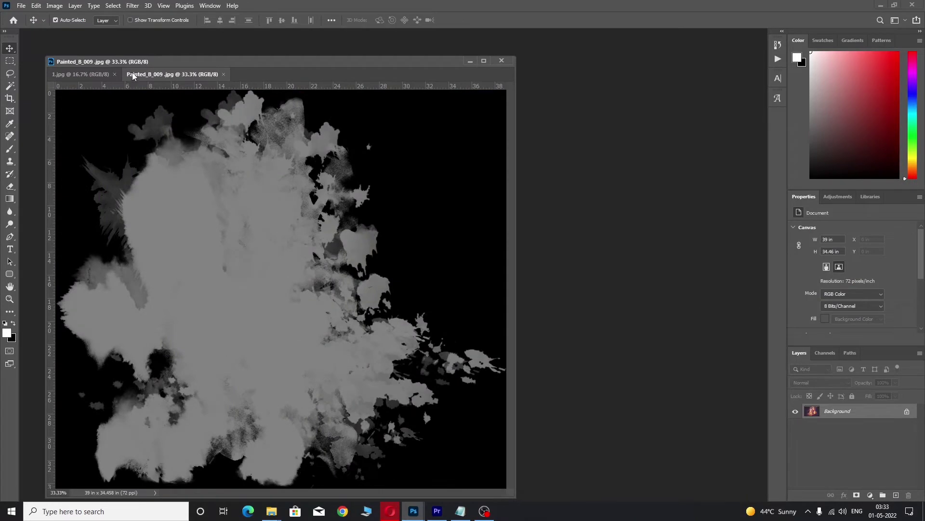
# Step: Drag the Painted_B_009 frame into 1.jpg as a new layer
pyautogui.moveTo(150, 74)
pyautogui.mouseDown()
pyautogui.moveTo(259, 251)
pyautogui.moveTo(258, 240)
pyautogui.mouseUp()
pyautogui.click(178, 190)
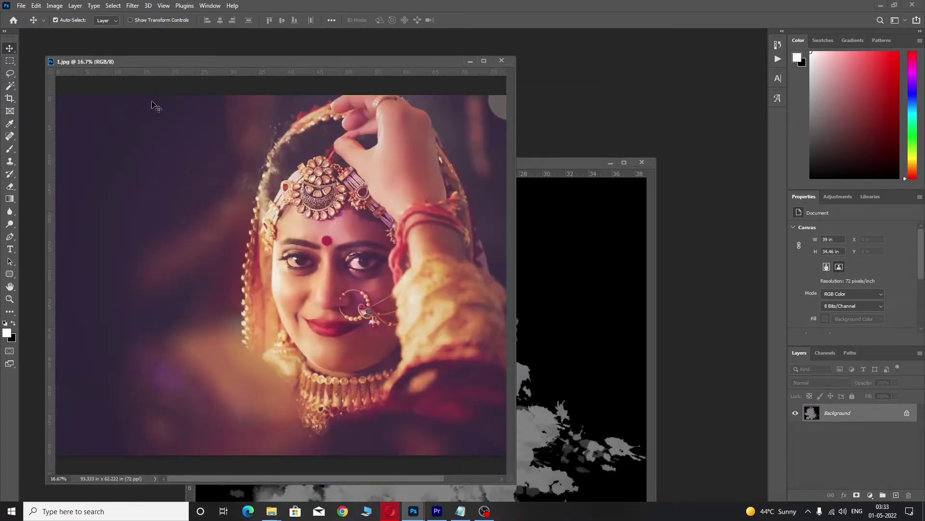
pyautogui.moveTo(612, 340); pyautogui.dragTo(260, 221)
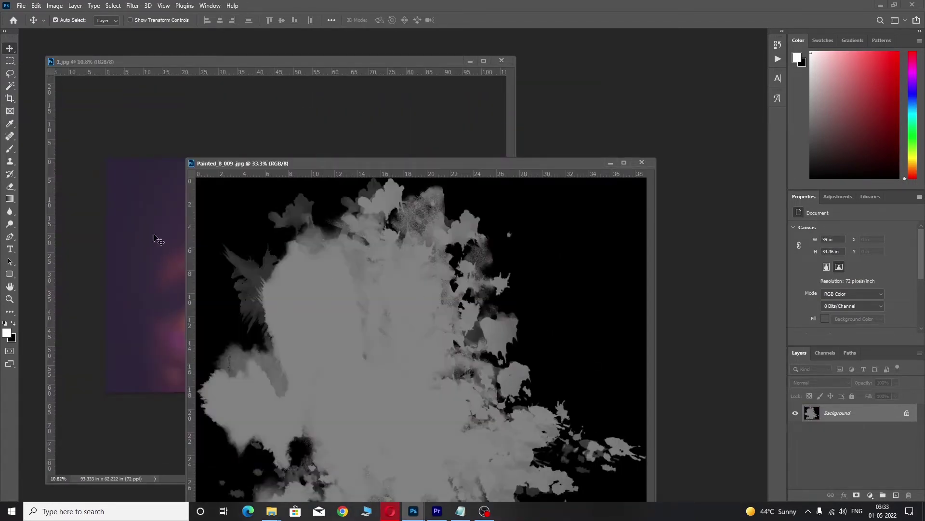
pyautogui.click(606, 299)
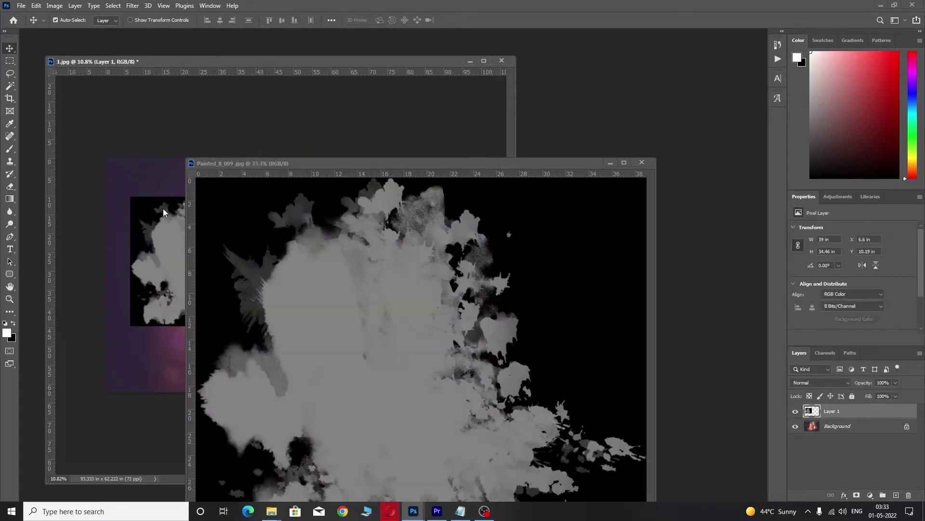
pyautogui.click(162, 209)
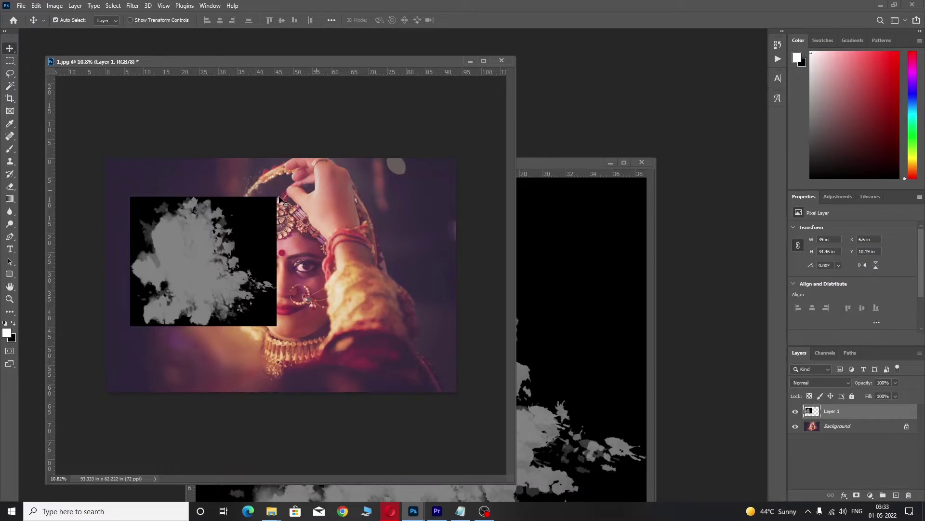
# Step: Scale the splatter layer to about 213% and position it over the bride photo
pyautogui.hotkey('ctrl', 't')
pyautogui.moveTo(276, 196); pyautogui.dragTo(365, 179)
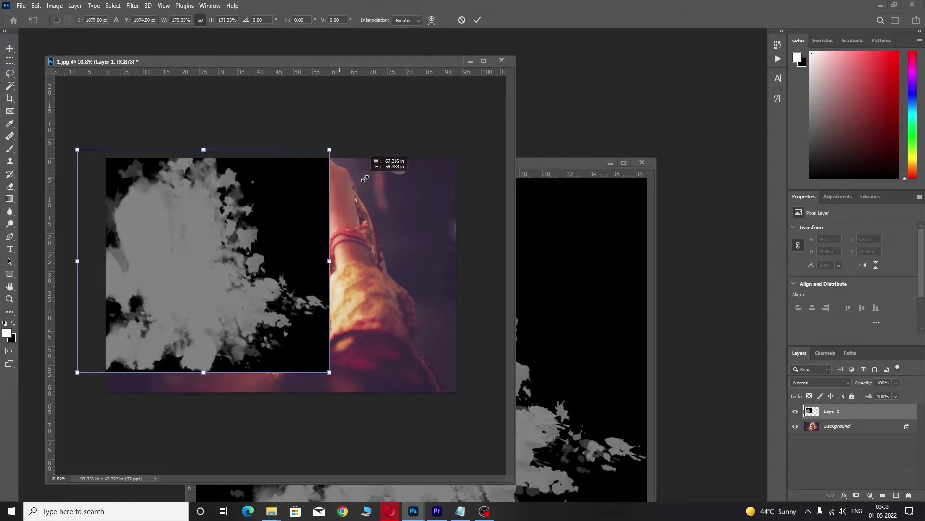
pyautogui.moveTo(365, 179); pyautogui.dragTo(347, 134)
pyautogui.moveTo(295, 246); pyautogui.dragTo(296, 245)
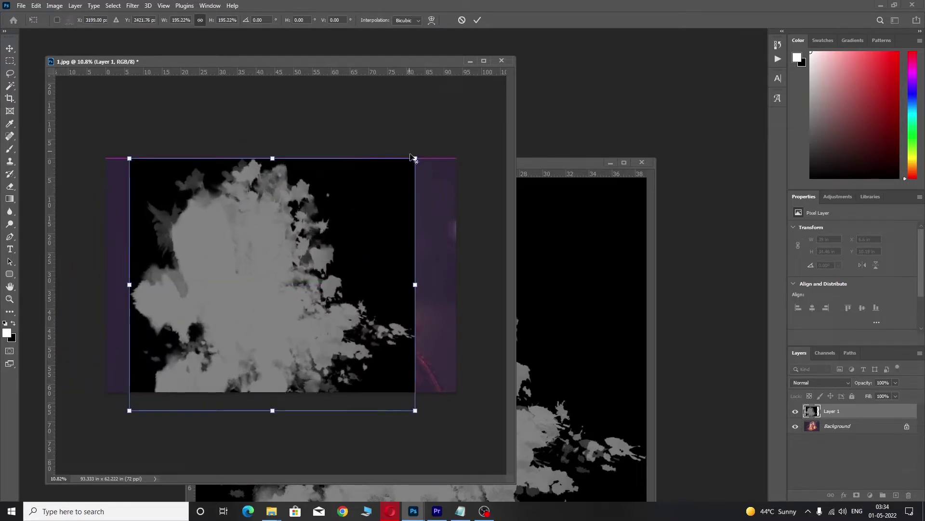
pyautogui.moveTo(414, 158); pyautogui.dragTo(458, 157)
pyautogui.press('Return')
pyautogui.press('z')
pyautogui.rightClick(227, 260)
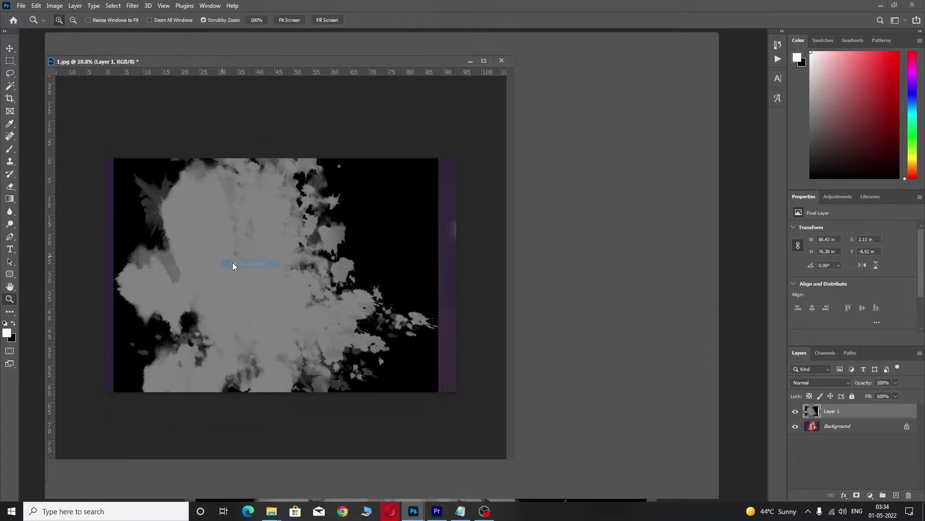
# Step: Fit the canvas on screen and delete Layer 1's black areas with the Magic Wand
pyautogui.click(232, 264)
pyautogui.press('v')
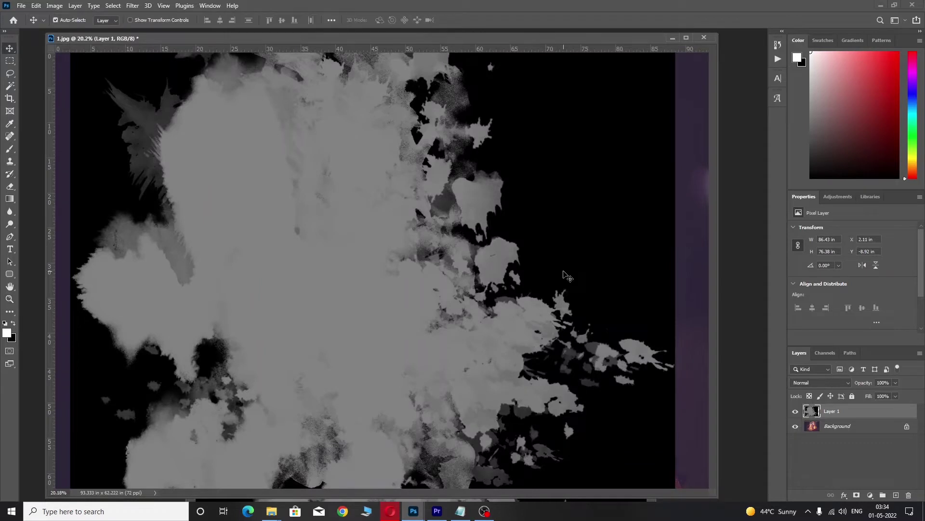
pyautogui.hotkey('ctrl', '-')
pyautogui.press('i')
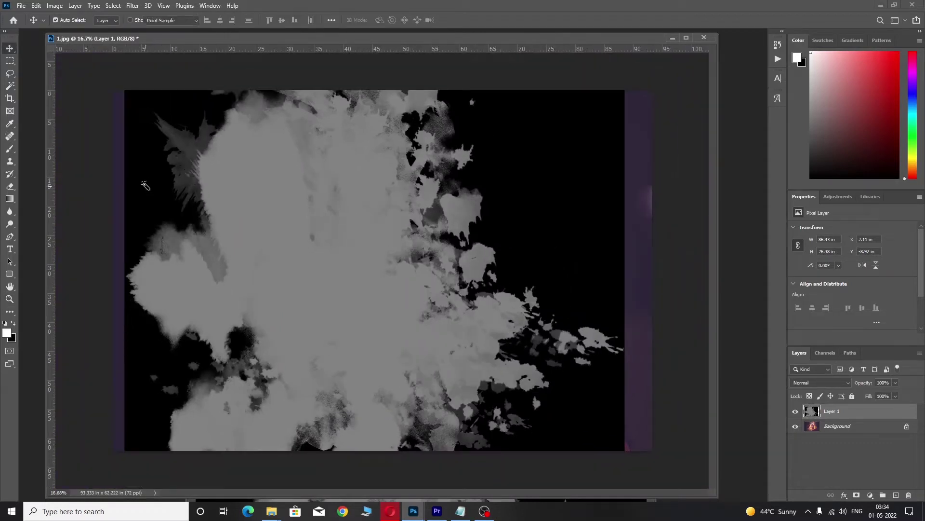
pyautogui.press('w')
pyautogui.click(154, 183)
pyautogui.press('shift')
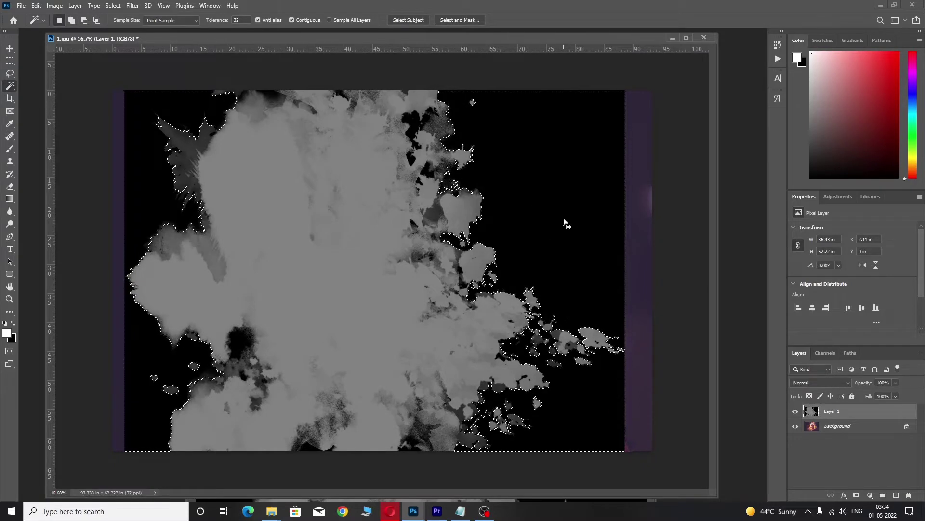
pyautogui.press('Delete')
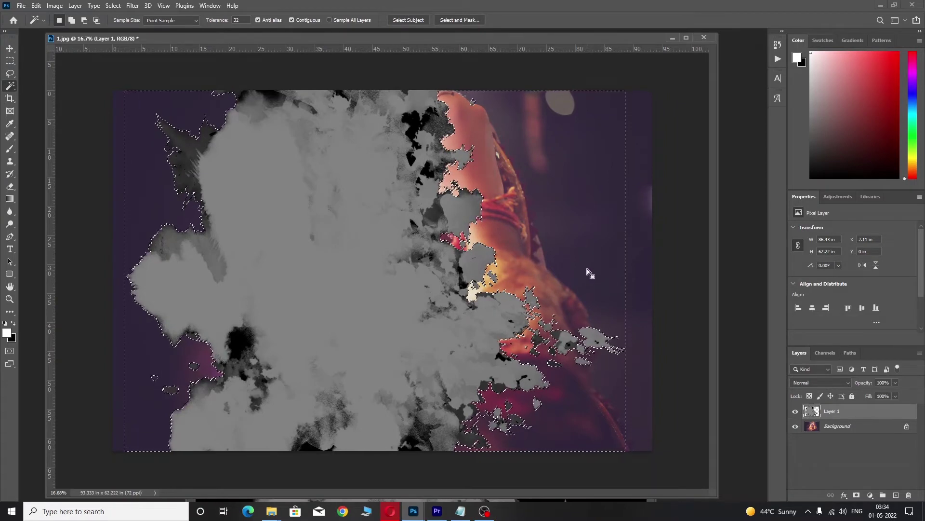
# Step: Deselect and unlock the bride photo's Background layer into Layer 0
pyautogui.hotkey('ctrl', 'd')
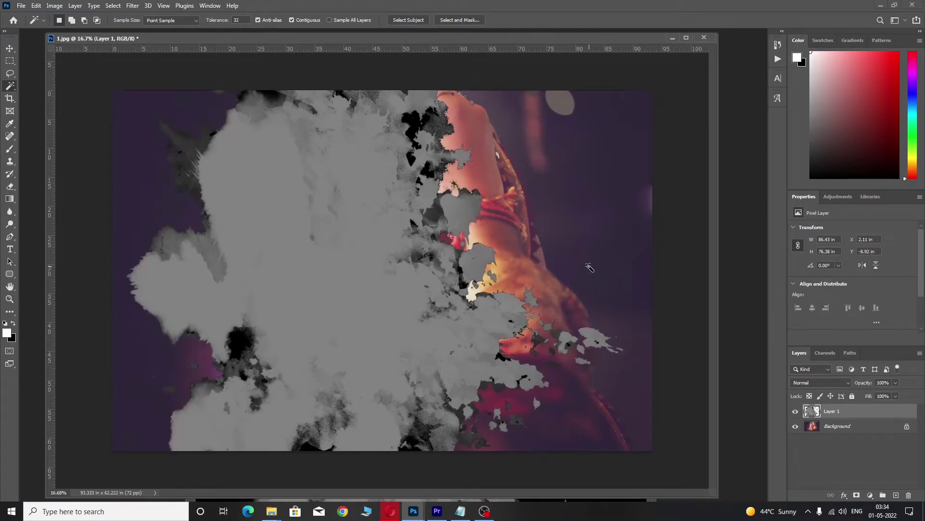
pyautogui.press('v')
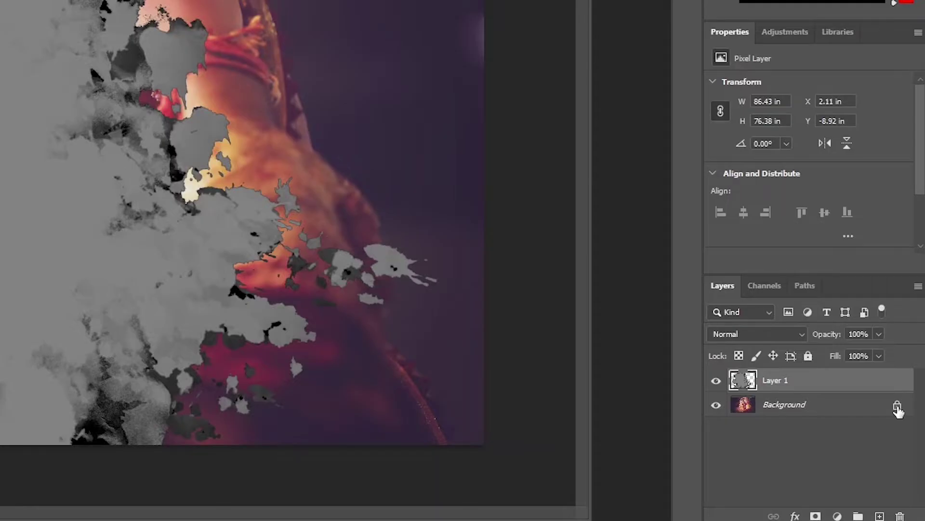
pyautogui.click(897, 407)
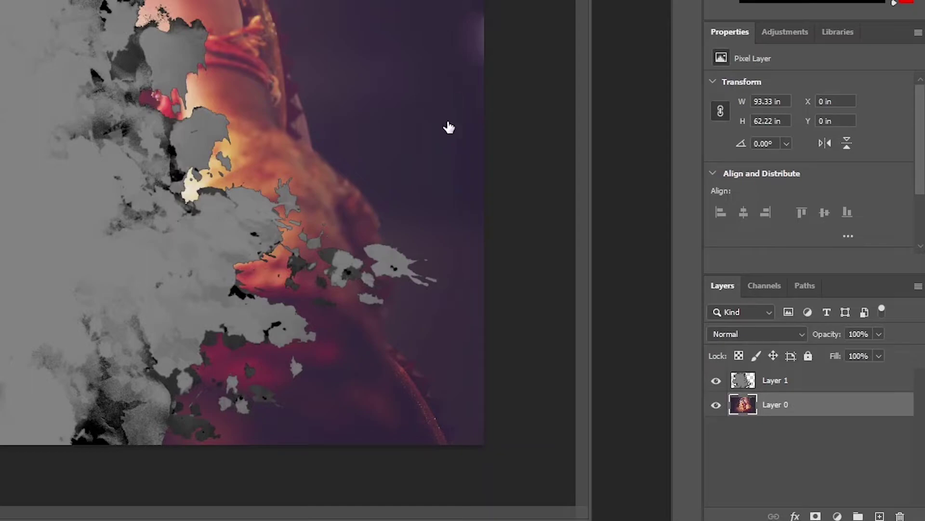
# Step: Add a white-filled Layer 2 at the bottom and move Layer 0 above the splatter layer
pyautogui.doubleClick(761, 381)
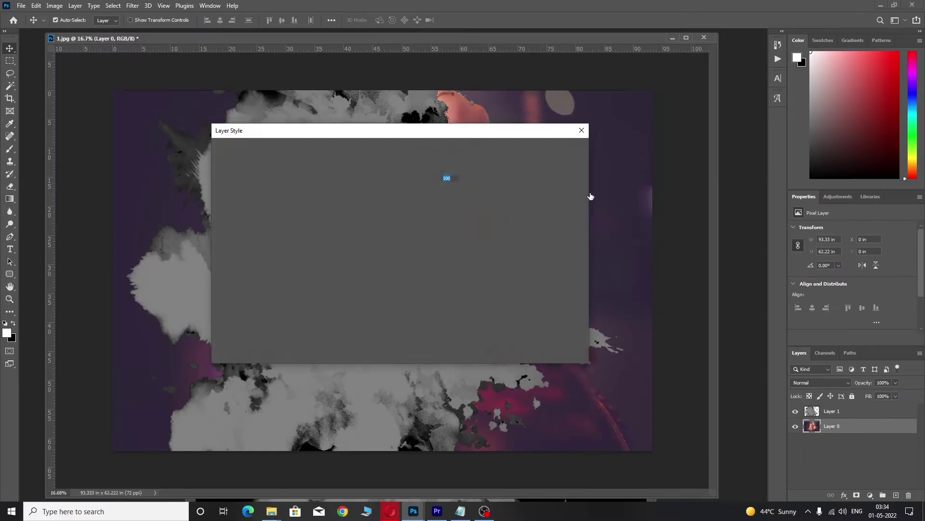
pyautogui.click(533, 150)
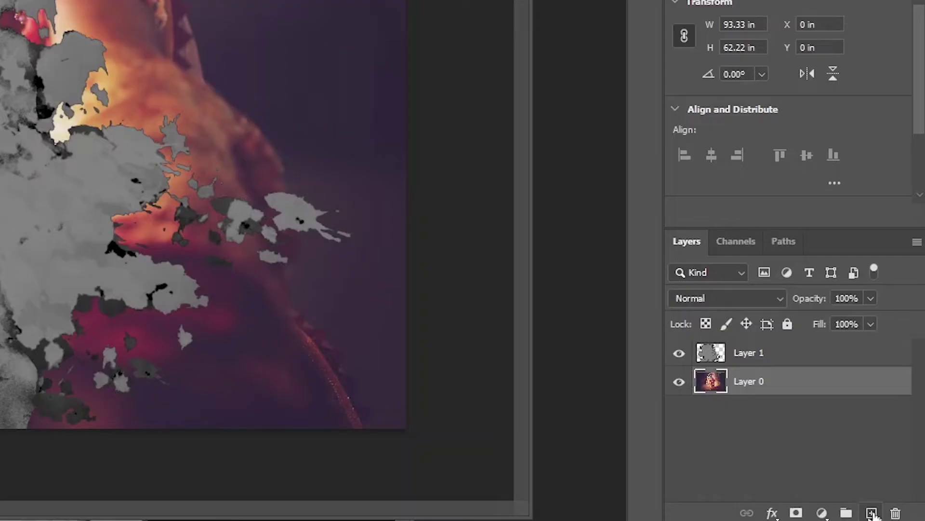
pyautogui.click(872, 513)
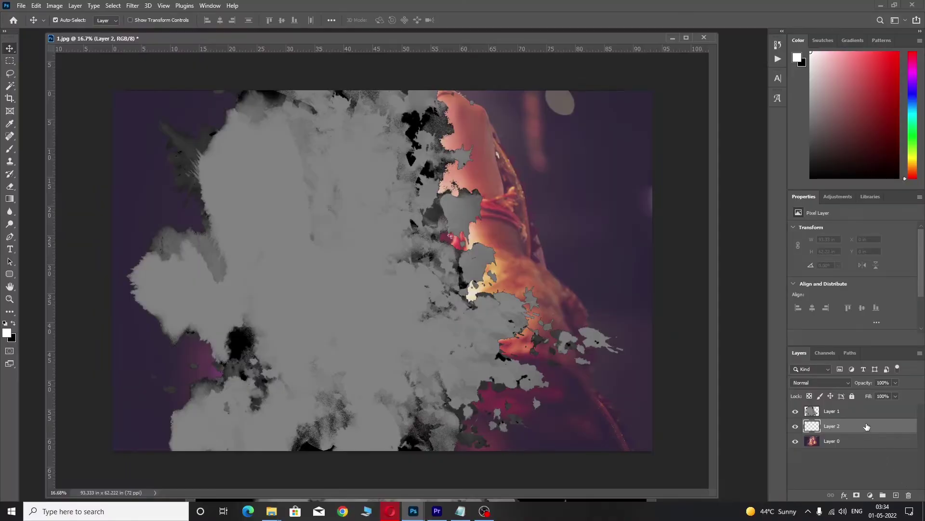
pyautogui.moveTo(866, 427); pyautogui.dragTo(870, 444)
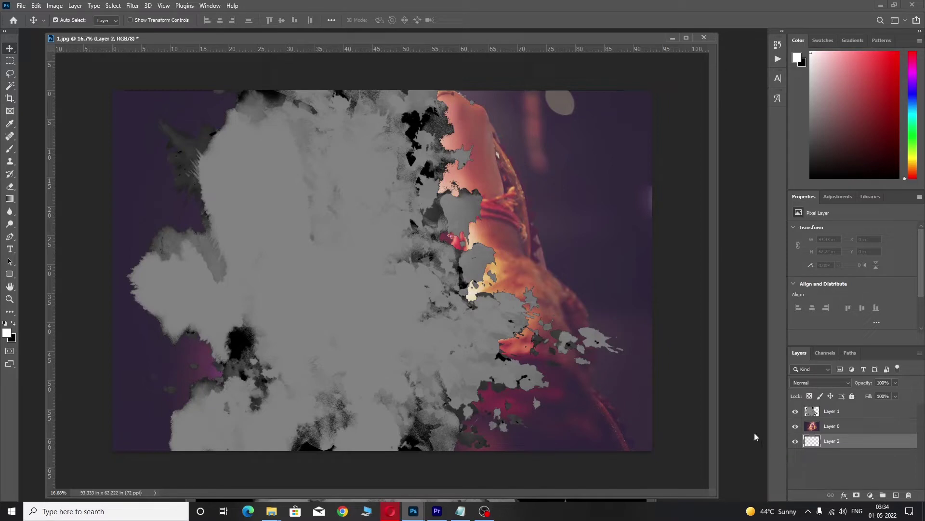
pyautogui.hotkey('alt', 'BackSpace')
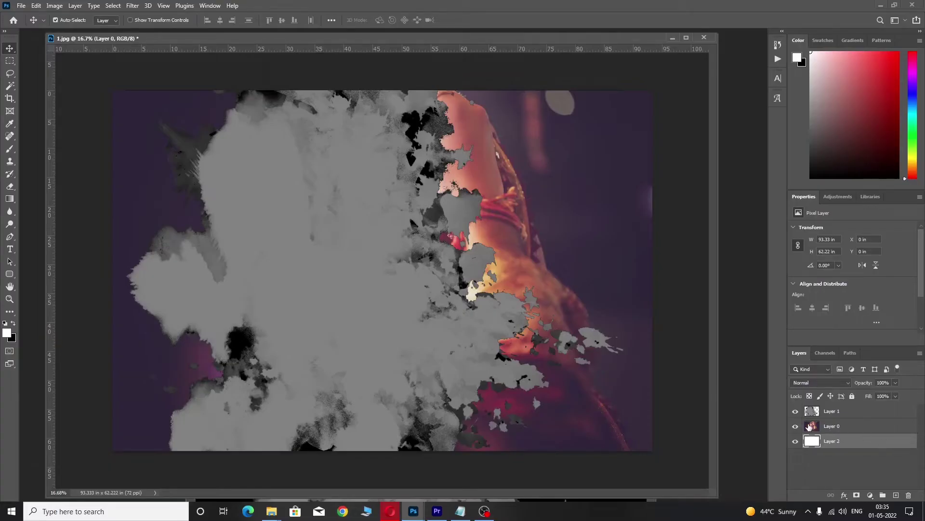
pyautogui.moveTo(811, 426); pyautogui.dragTo(814, 410)
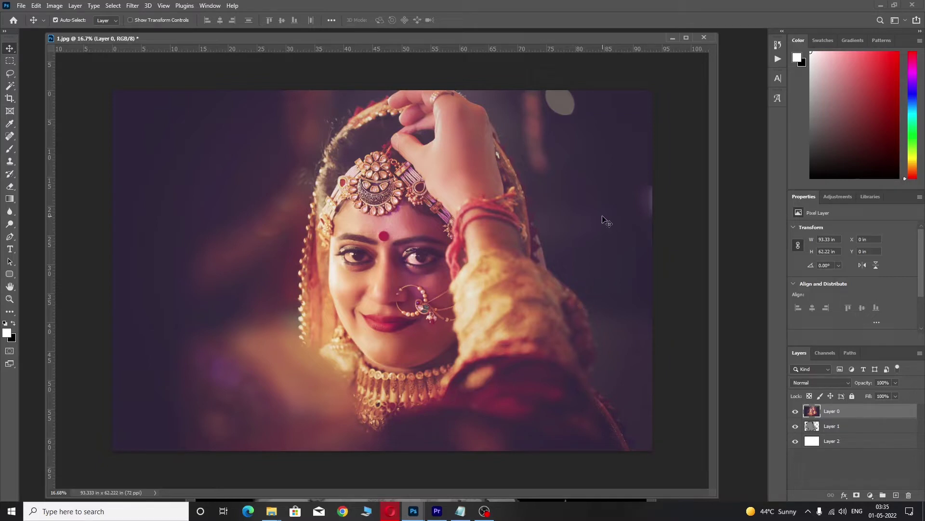
# Step: Clip the bride photo into the splatter shape with Ctrl+Alt+G and shift it left
pyautogui.press('ctrl')
pyautogui.hotkey('ctrl', 'alt', 'g')
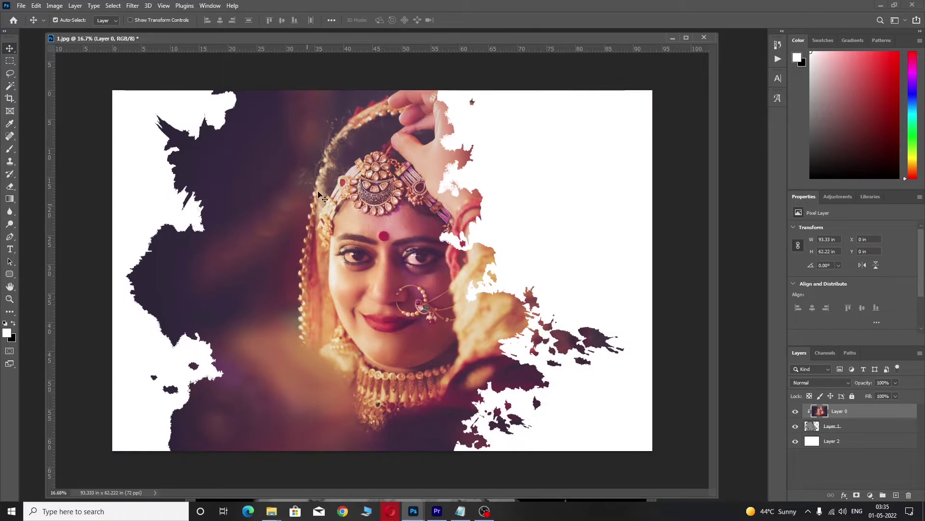
pyautogui.moveTo(408, 294); pyautogui.dragTo(325, 295)
pyautogui.scroll(-1, 330, 284)
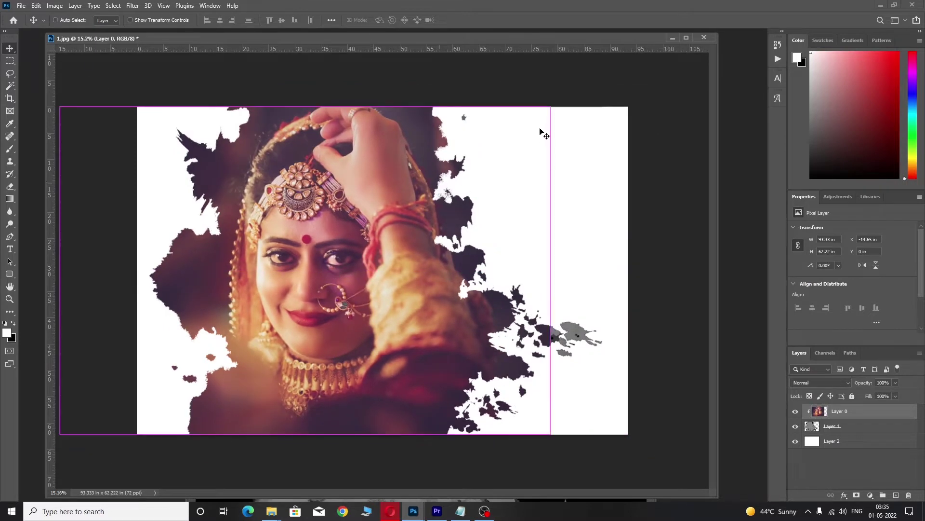
pyautogui.hotkey('ctrl', 't')
pyautogui.moveTo(551, 106); pyautogui.dragTo(552, 105)
pyautogui.press('Return')
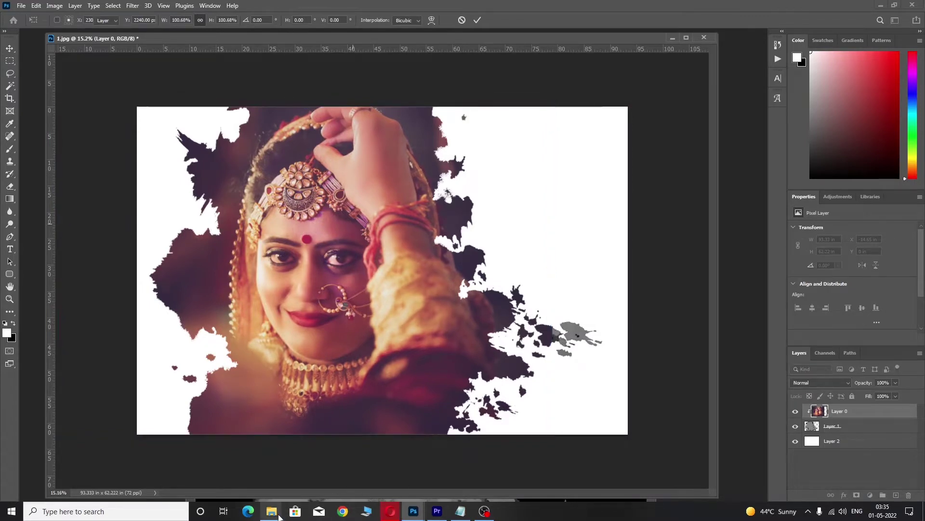
# Step: Open 06.psd from the Letter 10 folder in Adobe Photoshop 2021
pyautogui.moveTo(271, 511)
pyautogui.click(330, 494)
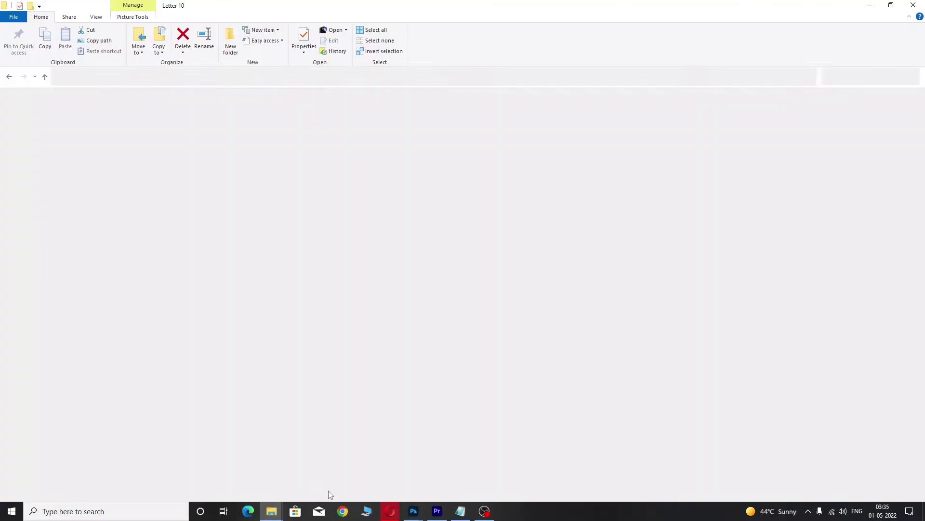
pyautogui.doubleClick(838, 187)
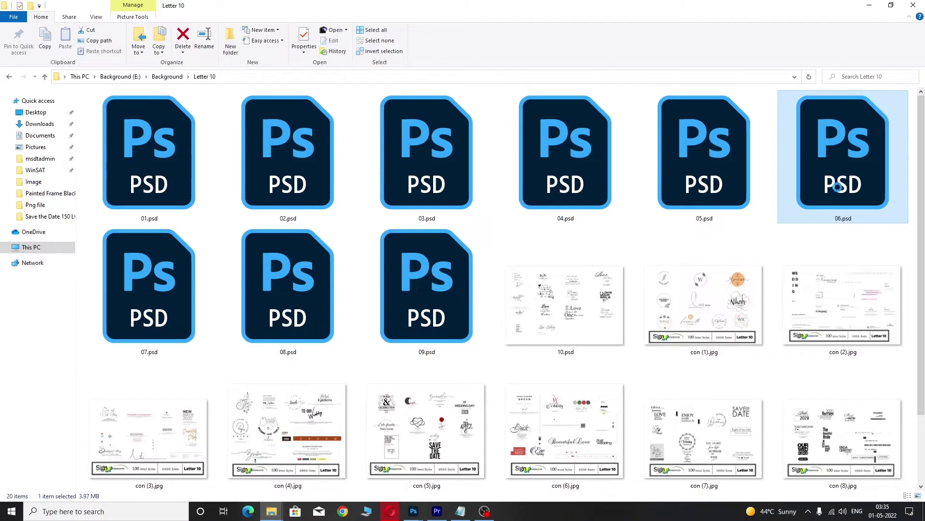
pyautogui.rightClick(838, 187)
pyautogui.moveTo(823, 244)
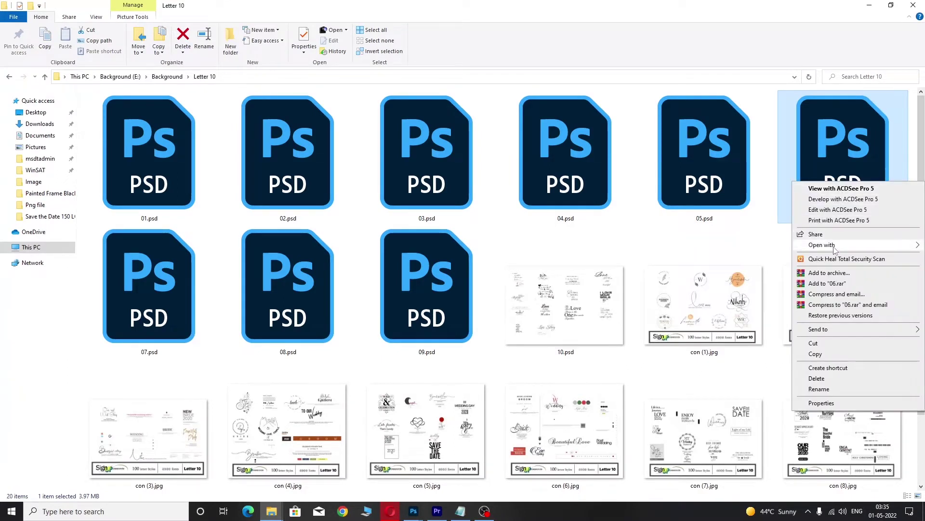
pyautogui.click(697, 257)
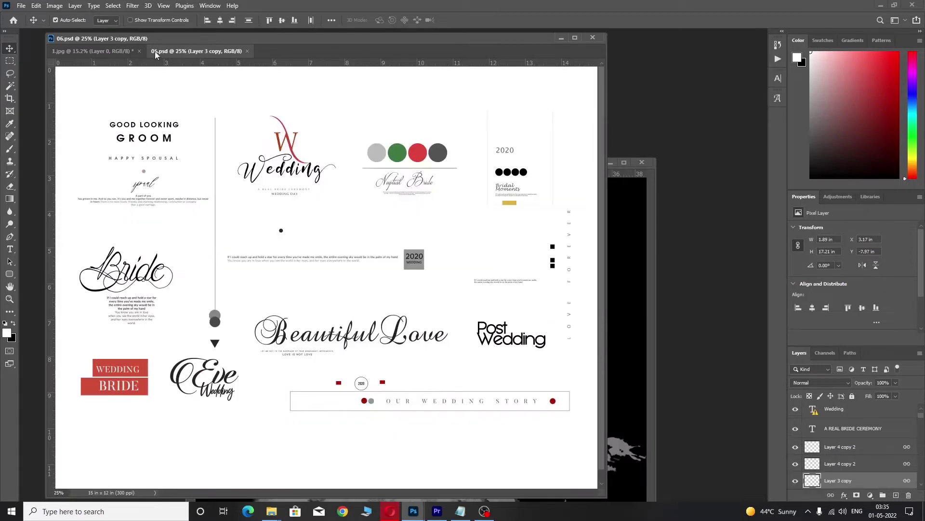
# Step: Drag the Wedding title group from 06.psd into the bride photo
pyautogui.moveTo(163, 51); pyautogui.dragTo(239, 129)
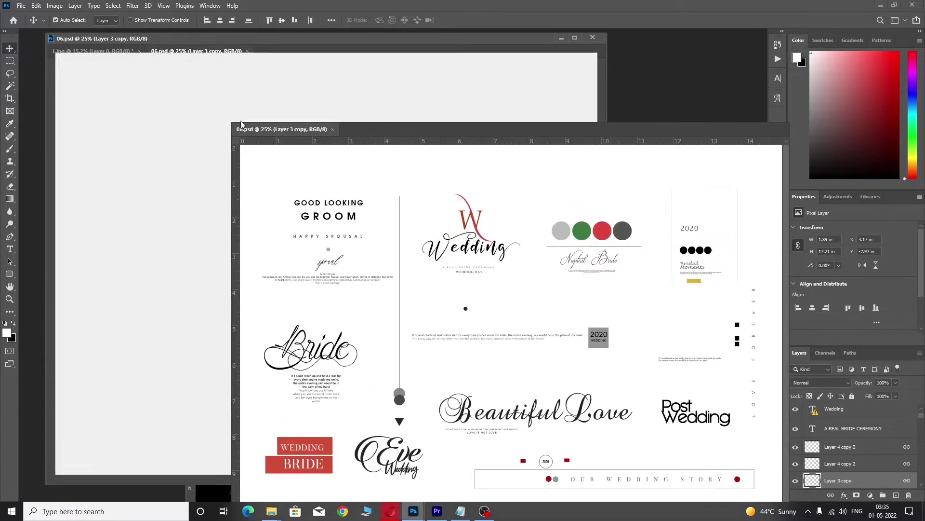
pyautogui.moveTo(501, 126); pyautogui.dragTo(457, 212)
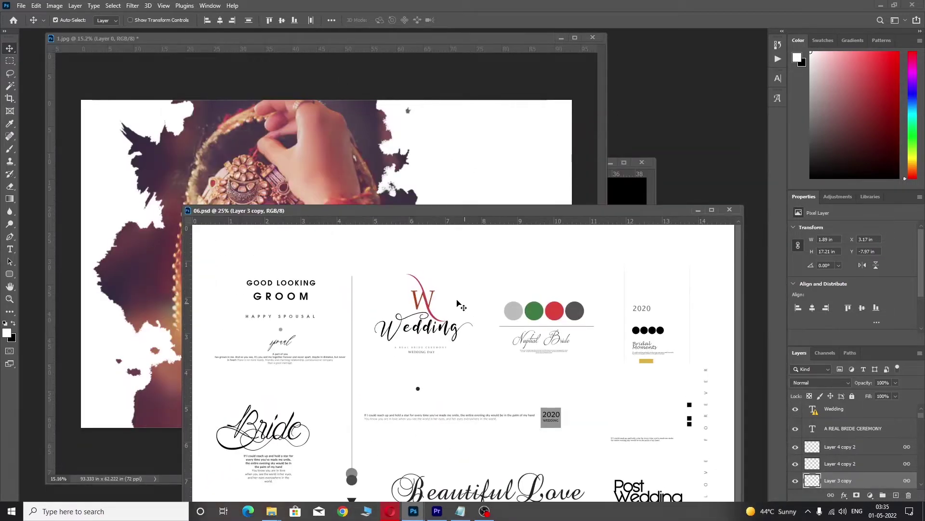
pyautogui.moveTo(427, 301); pyautogui.dragTo(467, 173)
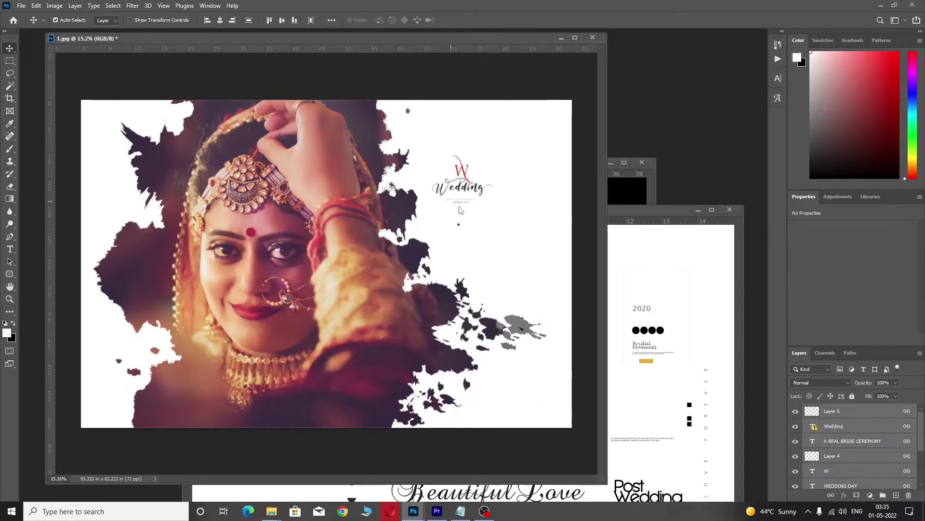
pyautogui.press('z')
pyautogui.click(452, 191)
# Step: Enlarge the Wedding artwork to about 142% and move it to the upper right
pyautogui.press('v')
pyautogui.moveTo(516, 118); pyautogui.dragTo(525, 130)
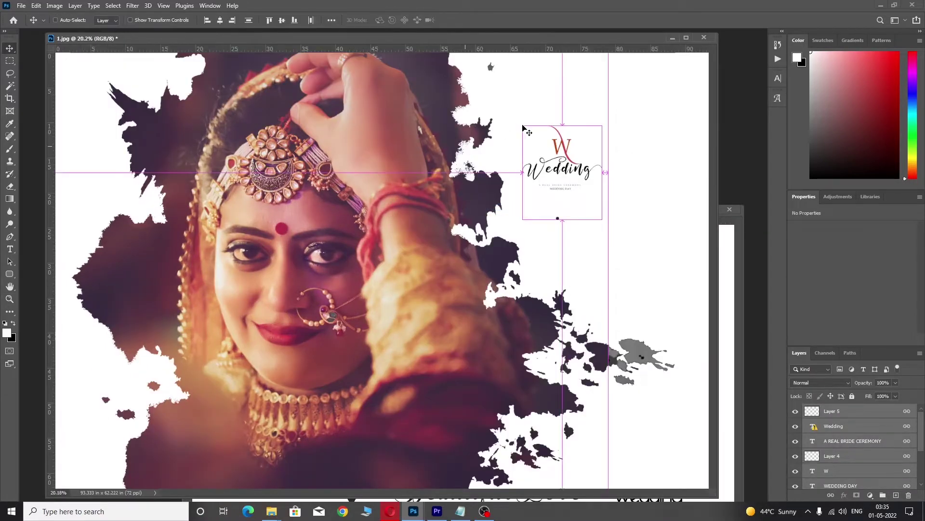
pyautogui.click(560, 231)
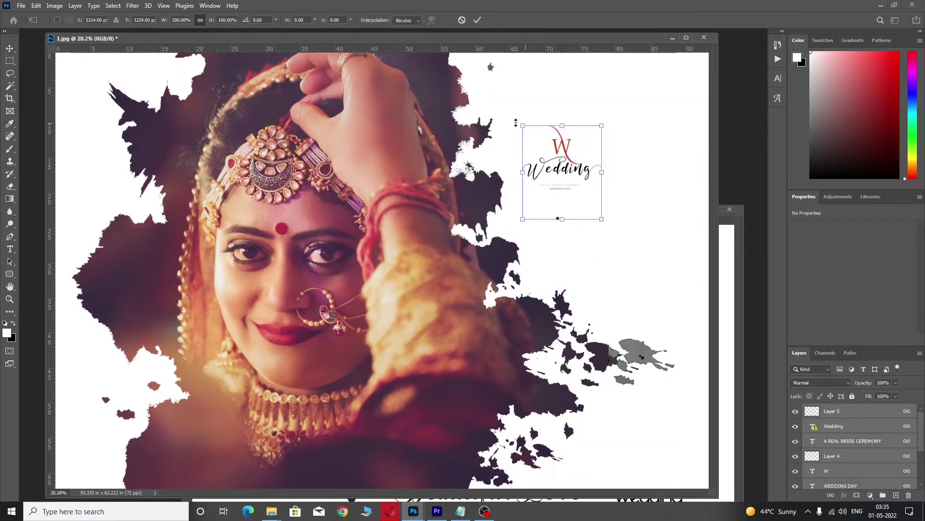
pyautogui.moveTo(524, 125); pyautogui.dragTo(505, 105)
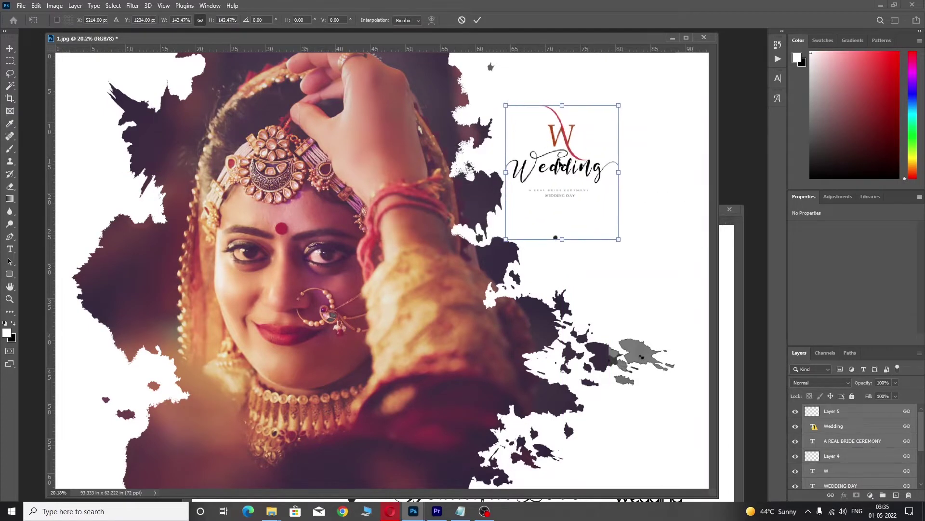
pyautogui.moveTo(565, 164); pyautogui.dragTo(597, 154)
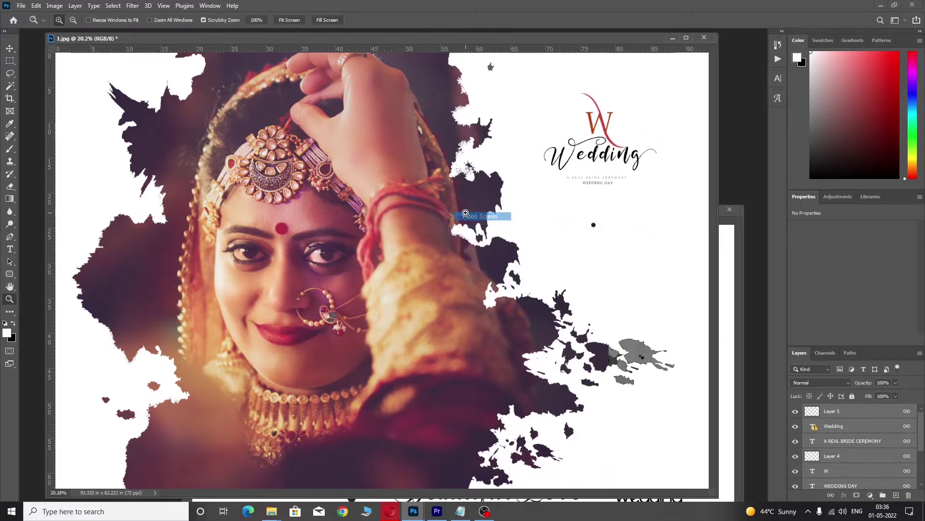
# Step: Open the henna photo 3.jpg and fit it on screen
pyautogui.hotkey('ctrl', 'o')
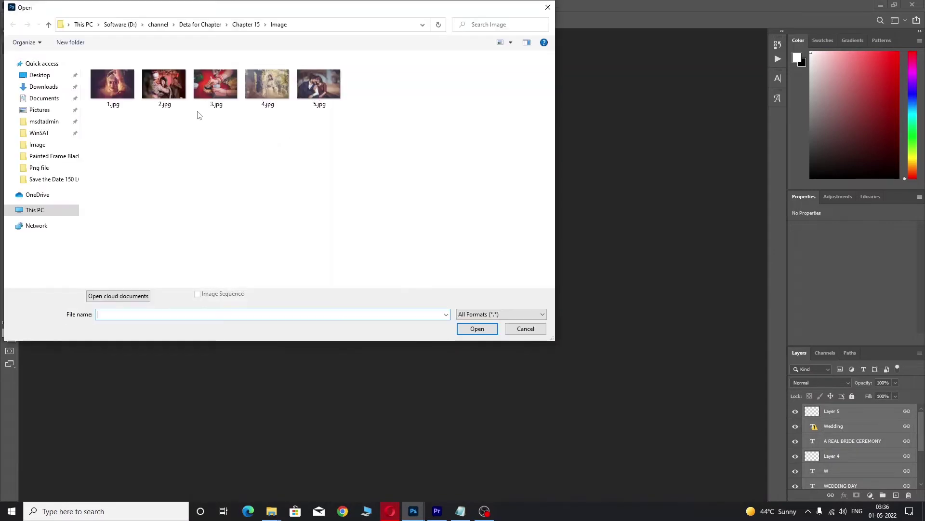
pyautogui.click(215, 84)
pyautogui.click(476, 330)
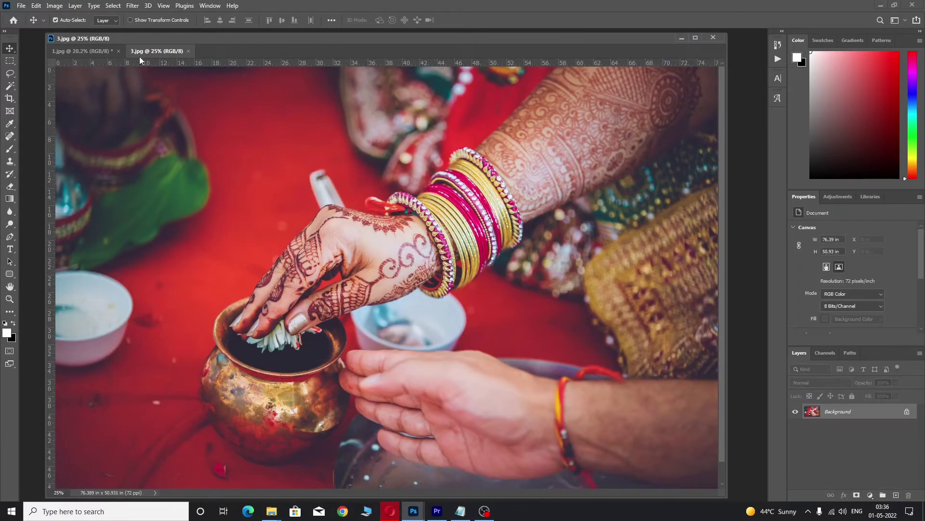
pyautogui.moveTo(140, 52); pyautogui.dragTo(147, 67)
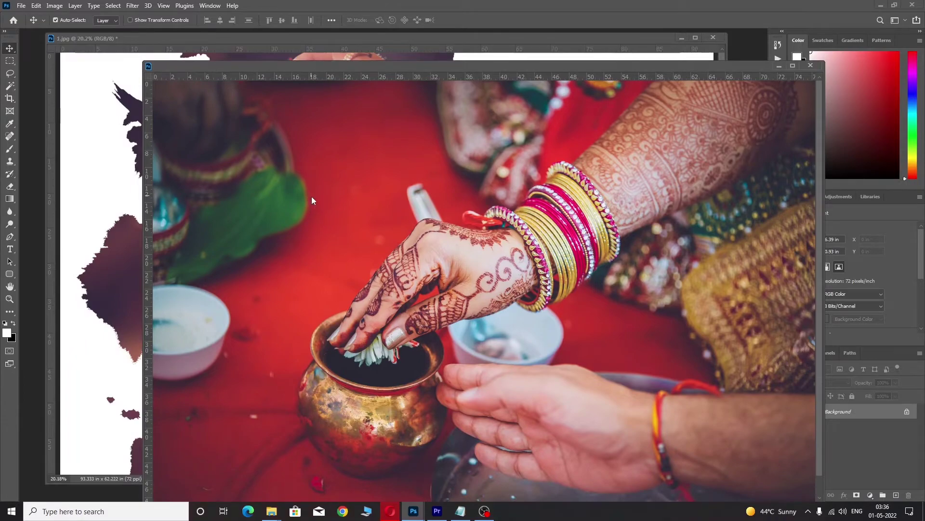
pyautogui.rightClick(312, 197)
pyautogui.moveTo(271, 510)
pyautogui.click(319, 200)
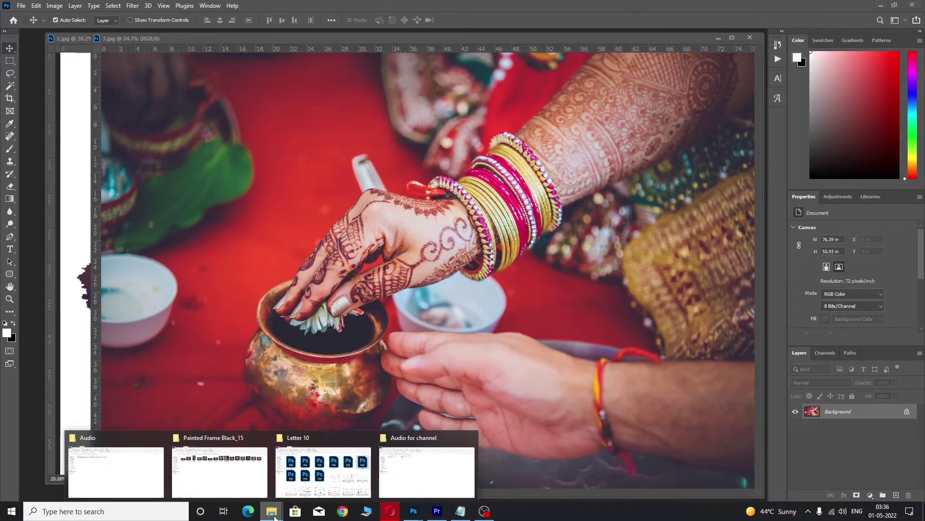
# Step: Open Painted_B_006 from the Painted Frame Black_15 folder in Adobe Photoshop 2021
pyautogui.click(219, 458)
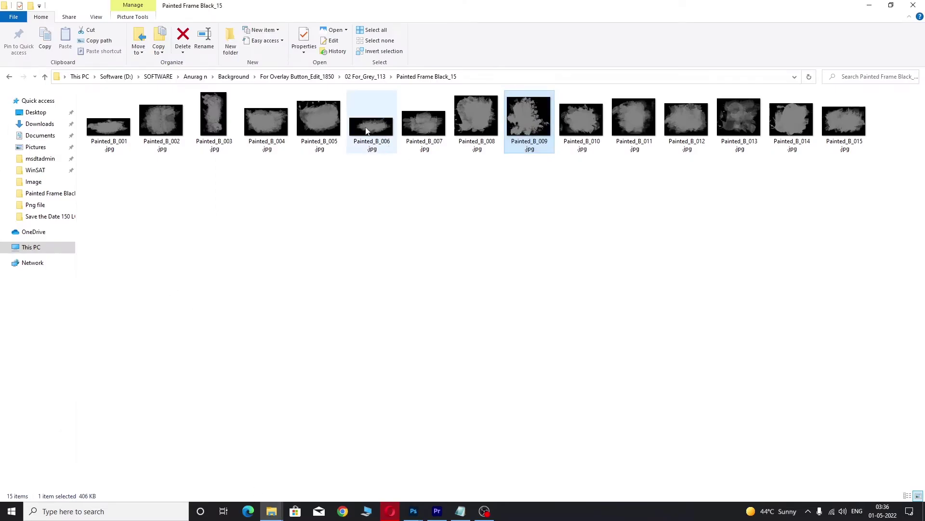
pyautogui.rightClick(366, 130)
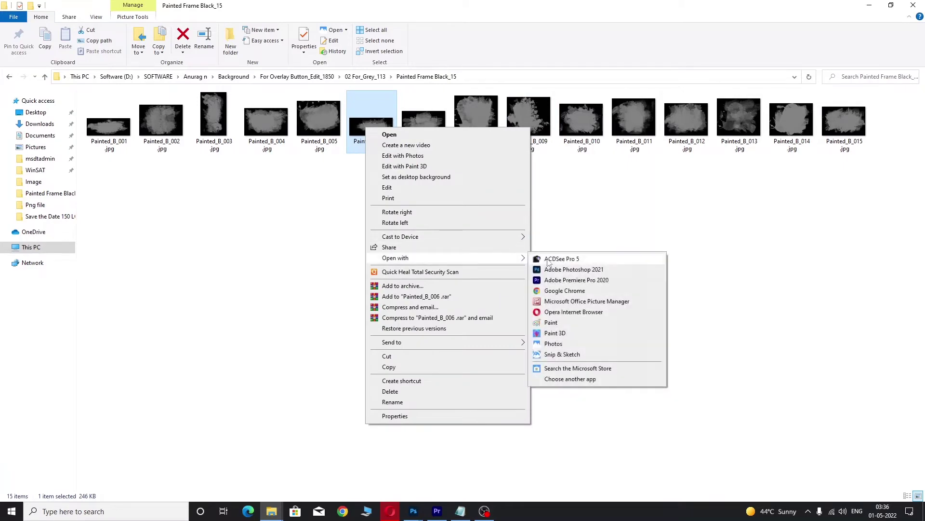
pyautogui.click(559, 270)
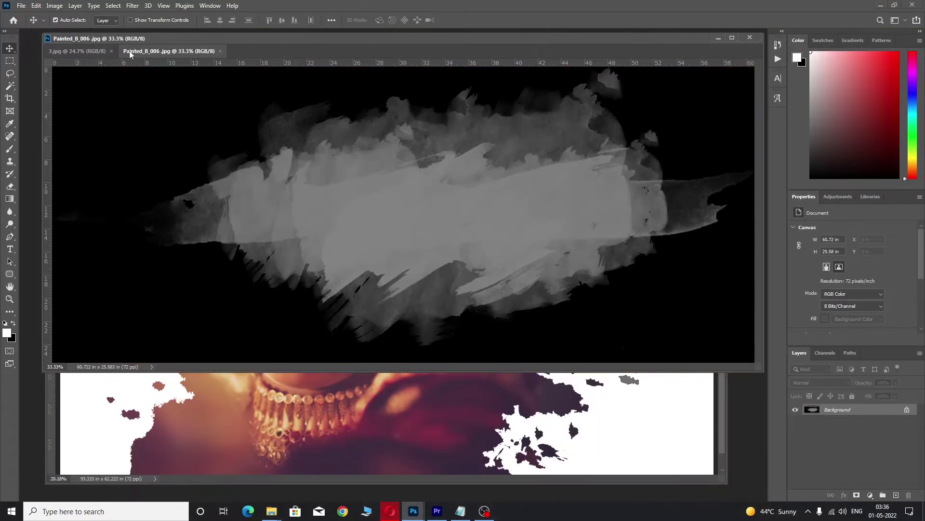
# Step: Drag the Painted_B_006 brush frame into the henna photo and fit the view
pyautogui.moveTo(129, 51); pyautogui.dragTo(347, 196)
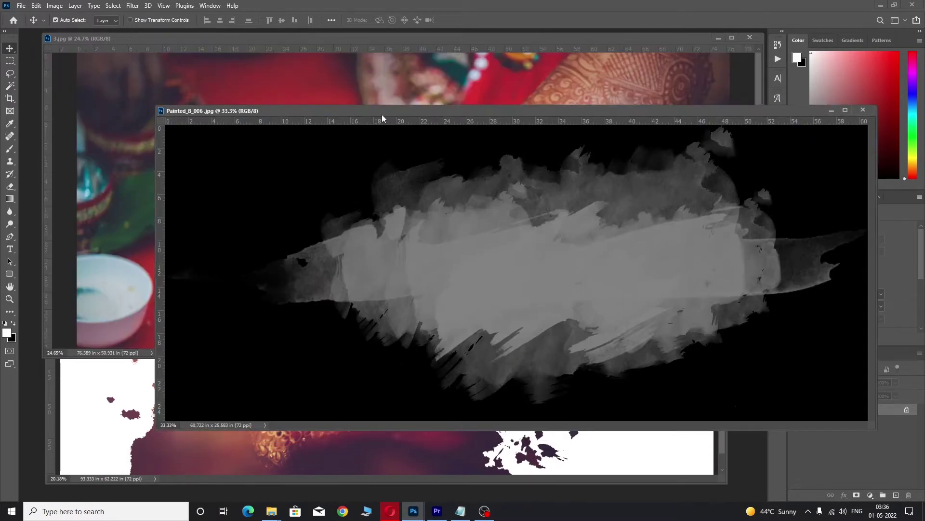
pyautogui.moveTo(386, 112); pyautogui.dragTo(346, 201)
pyautogui.moveTo(404, 141); pyautogui.dragTo(361, 93)
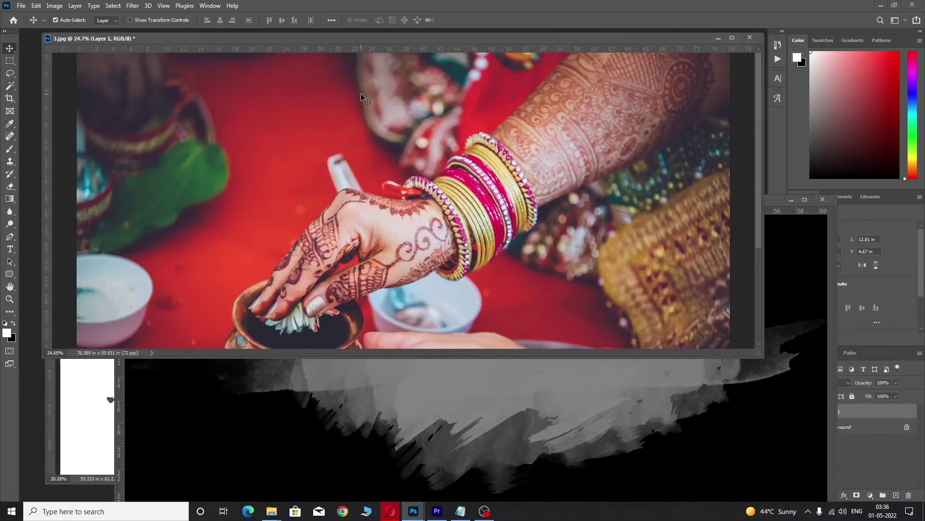
pyautogui.press('z')
pyautogui.rightClick(334, 184)
pyautogui.click(334, 184)
pyautogui.press('v')
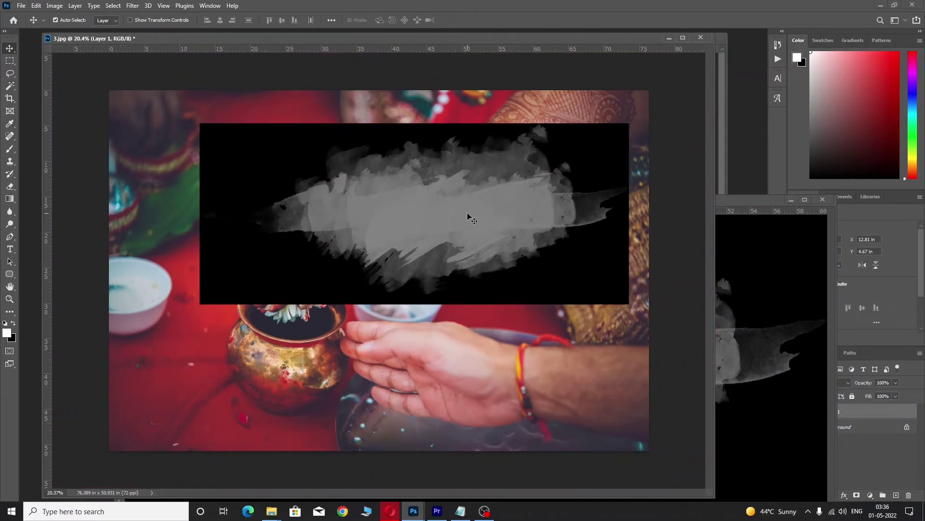
# Step: Scale the brush frame layer to about 129% across the photo width
pyautogui.hotkey('ctrl', 't')
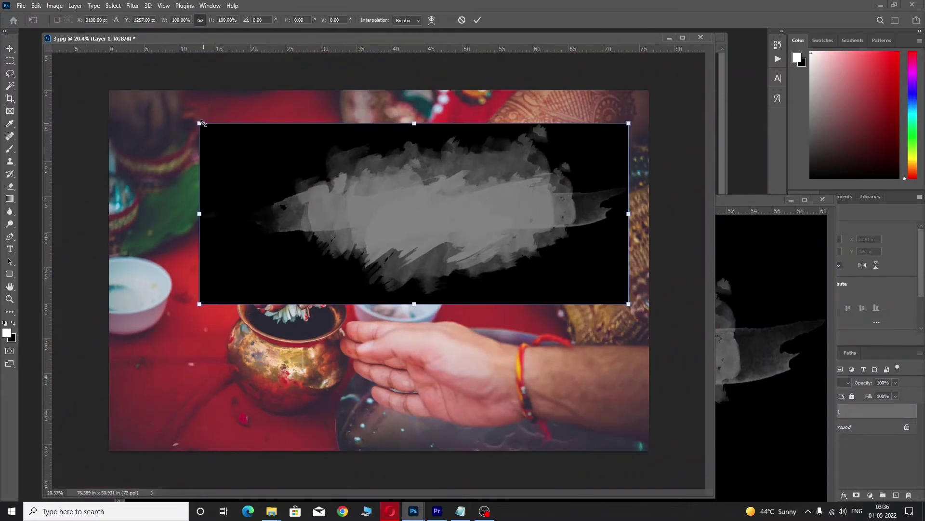
pyautogui.moveTo(202, 123); pyautogui.dragTo(138, 93)
pyautogui.moveTo(543, 230); pyautogui.dragTo(500, 275)
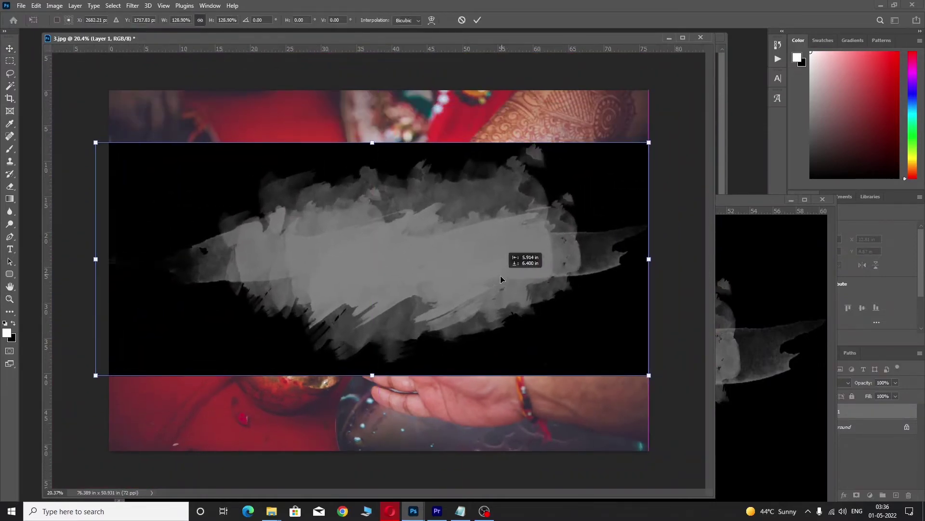
pyautogui.press('Return')
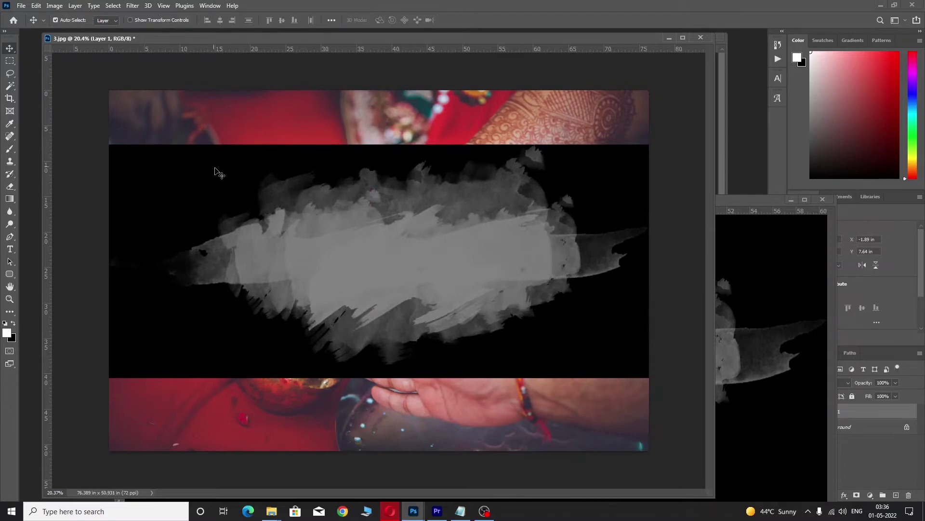
# Step: Delete the splash's black surround with the Magic Wand and close the brush document
pyautogui.press('w')
pyautogui.click(203, 169)
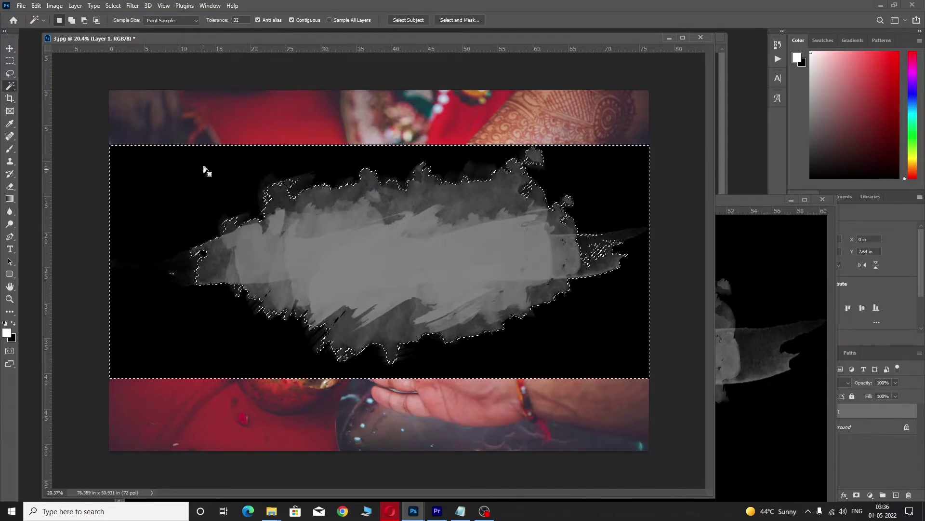
pyautogui.press('Delete')
pyautogui.click(603, 78)
pyautogui.press('v')
pyautogui.click(822, 200)
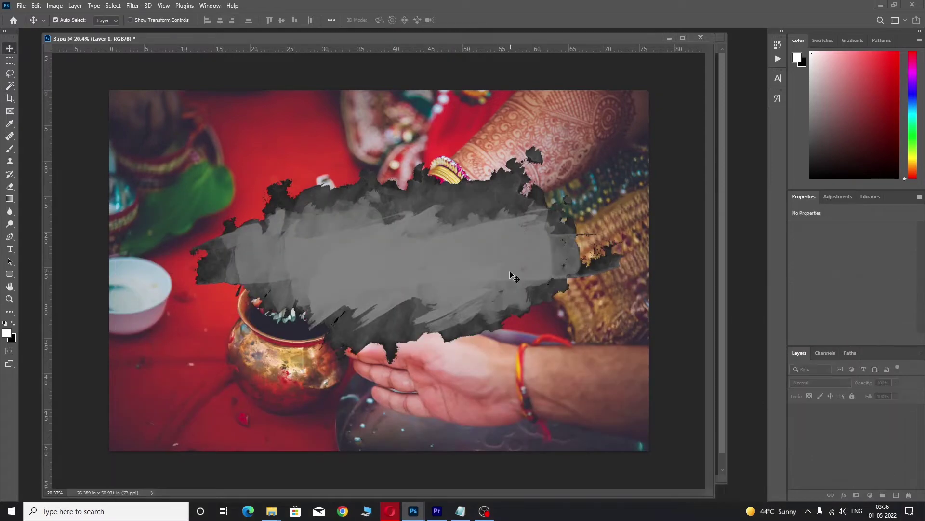
# Step: Add a layer beneath the brush shape, unlock the henna photo, raise it above Layer 1 and clip it
pyautogui.click(896, 495)
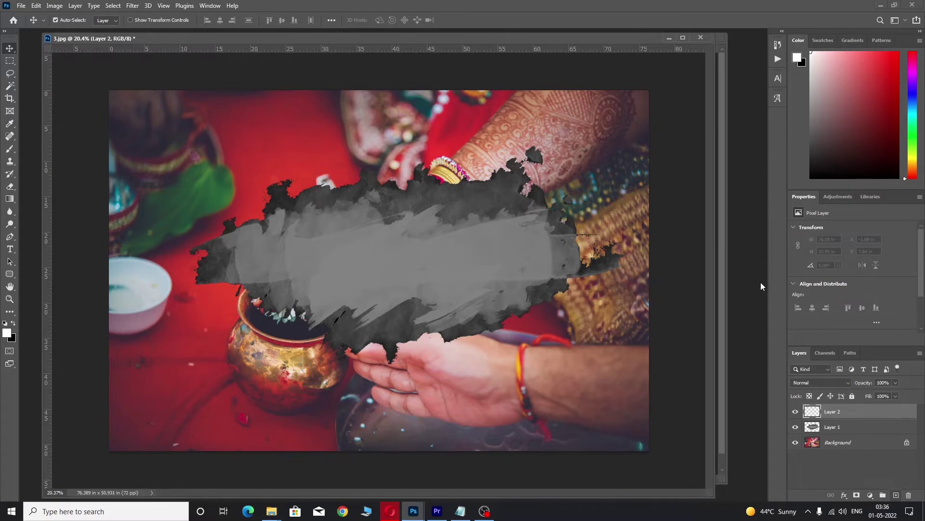
pyautogui.hotkey('ctrl', '[')
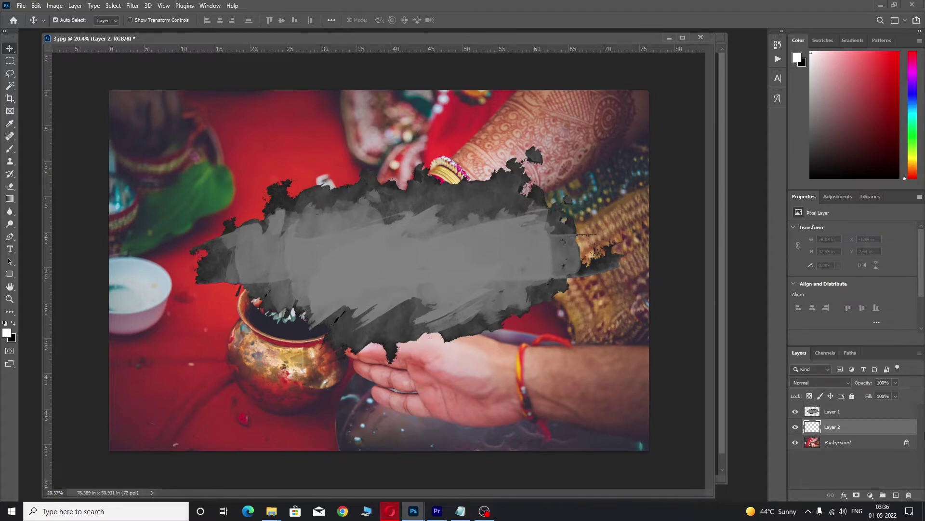
pyautogui.click(907, 443)
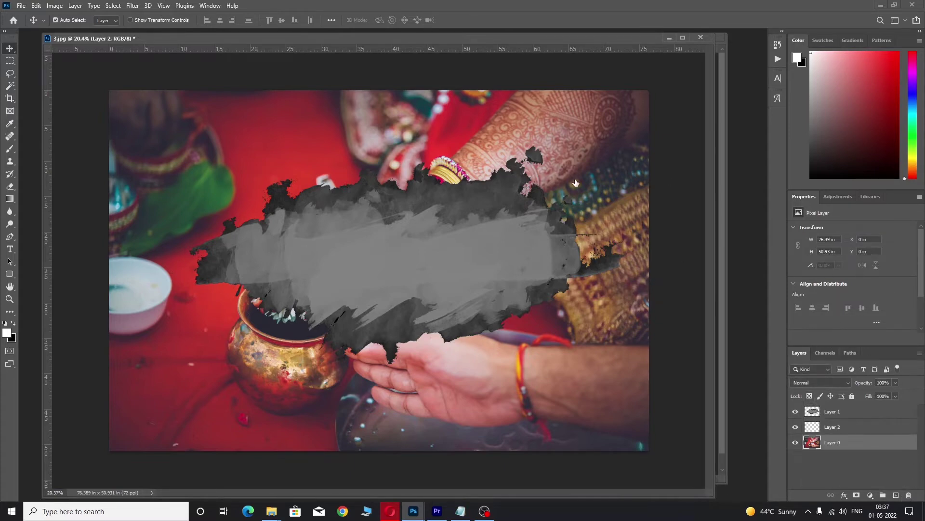
pyautogui.hotkey('ctrl', ']')
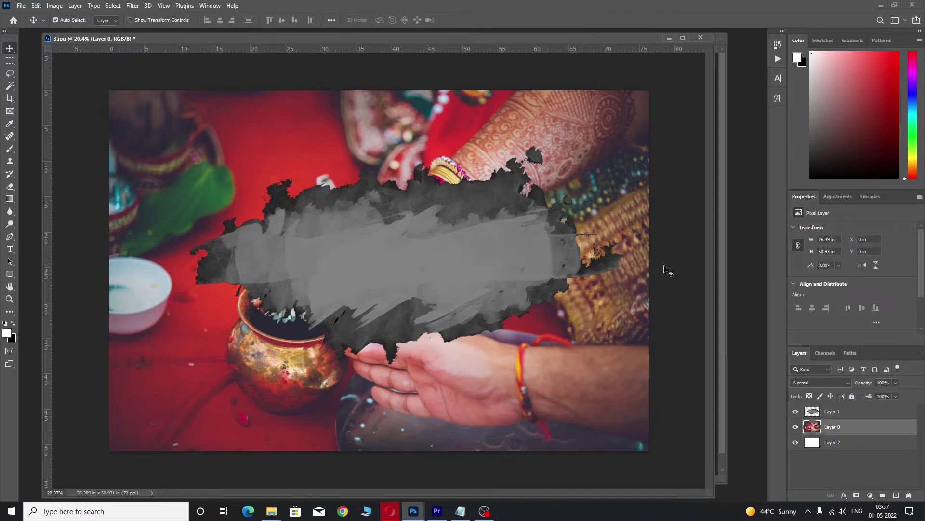
pyautogui.hotkey('ctrl', ']')
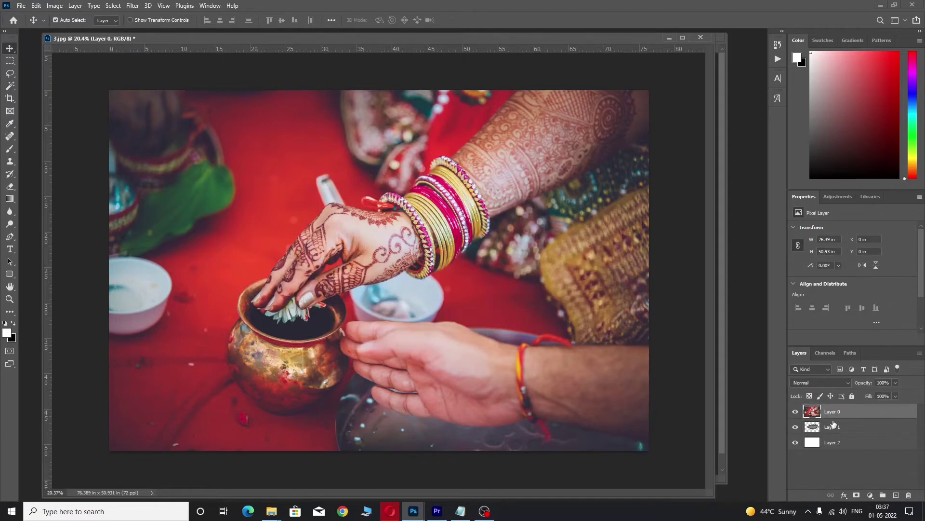
pyautogui.hotkey('ctrl', 'alt', 'g')
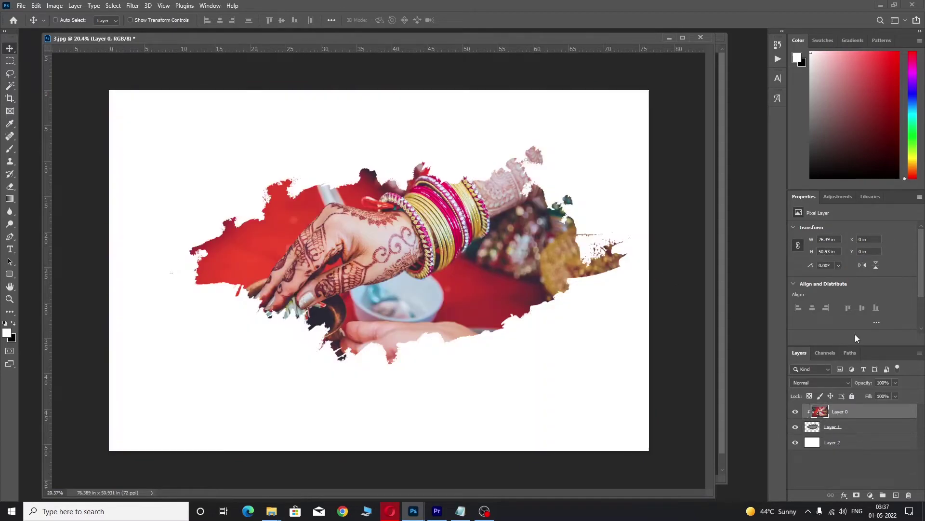
pyautogui.rightClick(377, 284)
pyautogui.click(396, 296)
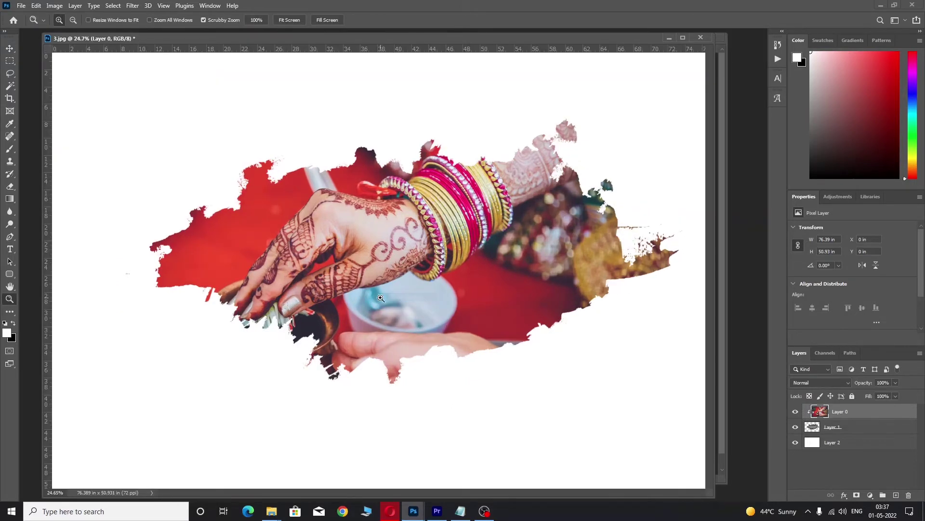
# Step: Scale the clipped henna photo to about 86% and shift it up-right inside the brush shape
pyautogui.press('v')
pyautogui.hotkey('ctrl', 't')
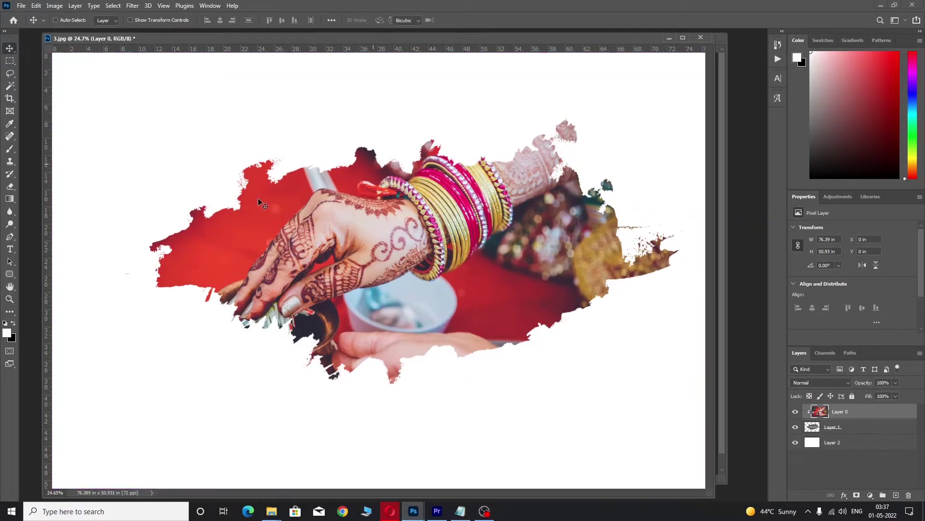
pyautogui.hotkey('ctrl', '0')
pyautogui.moveTo(586, 131); pyautogui.dragTo(538, 169)
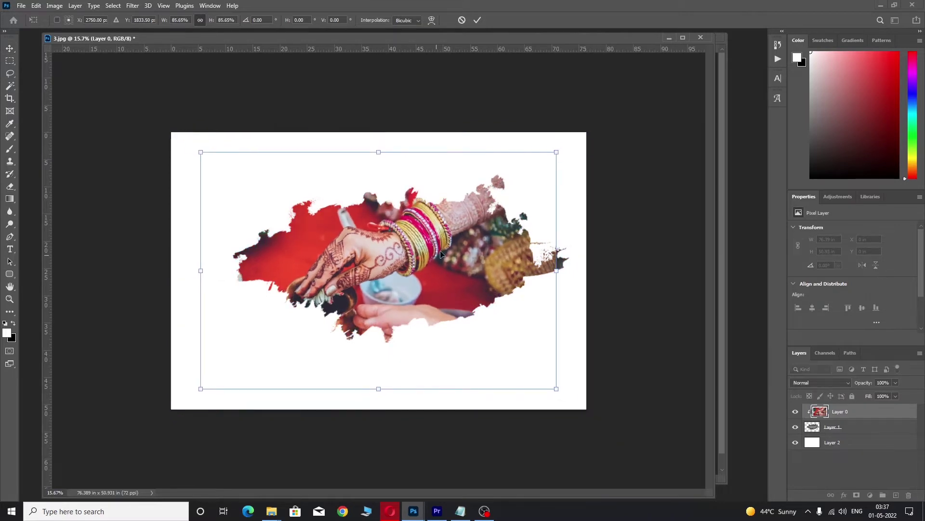
pyautogui.moveTo(439, 259); pyautogui.dragTo(458, 239)
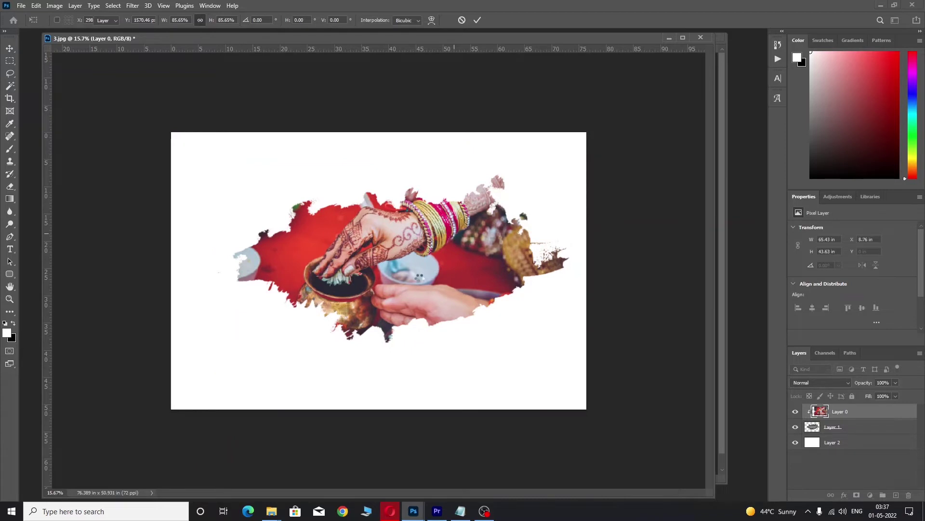
pyautogui.press('Return')
# Step: Fit the image on screen and float the 06.psd text template window to the left
pyautogui.press('z')
pyautogui.rightClick(355, 274)
pyautogui.click(359, 276)
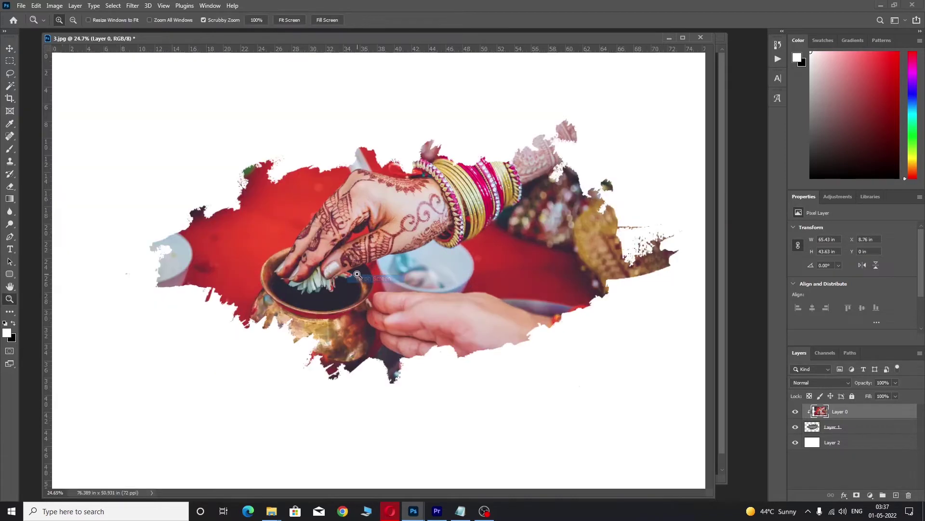
pyautogui.press('v')
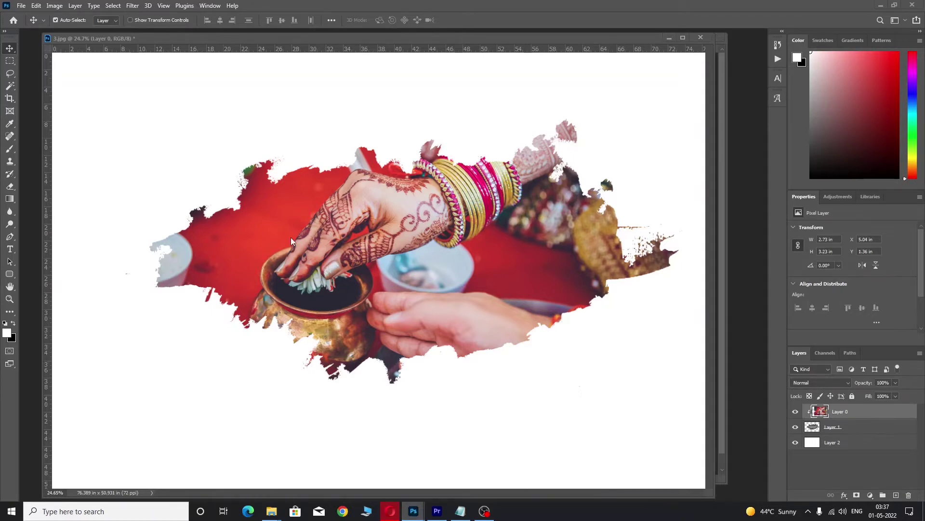
pyautogui.click(467, 467)
pyautogui.moveTo(330, 90)
pyautogui.mouseDown()
pyautogui.moveTo(277, 93)
pyautogui.moveTo(284, 141)
pyautogui.mouseUp()
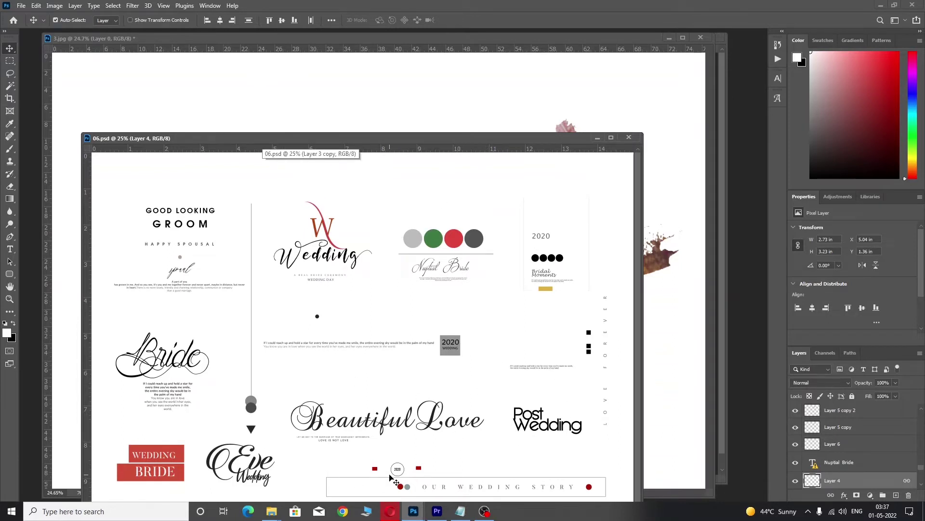
# Step: Drag the Our Wedding Story banner from 06.psd into 3.jpg and position it below the photo
pyautogui.moveTo(407, 489); pyautogui.dragTo(400, 102)
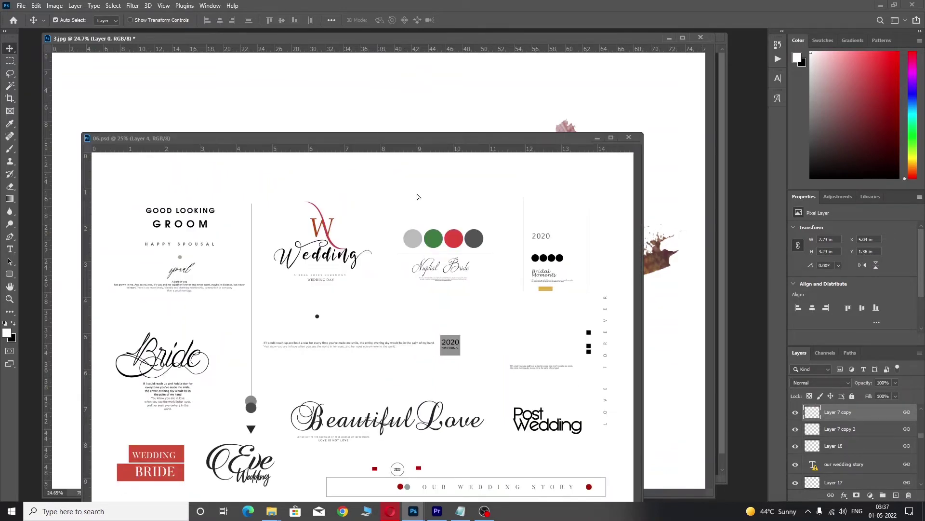
pyautogui.moveTo(400, 102)
pyautogui.mouseDown()
pyautogui.moveTo(432, 85)
pyautogui.moveTo(337, 260)
pyautogui.moveTo(288, 408)
pyautogui.mouseUp()
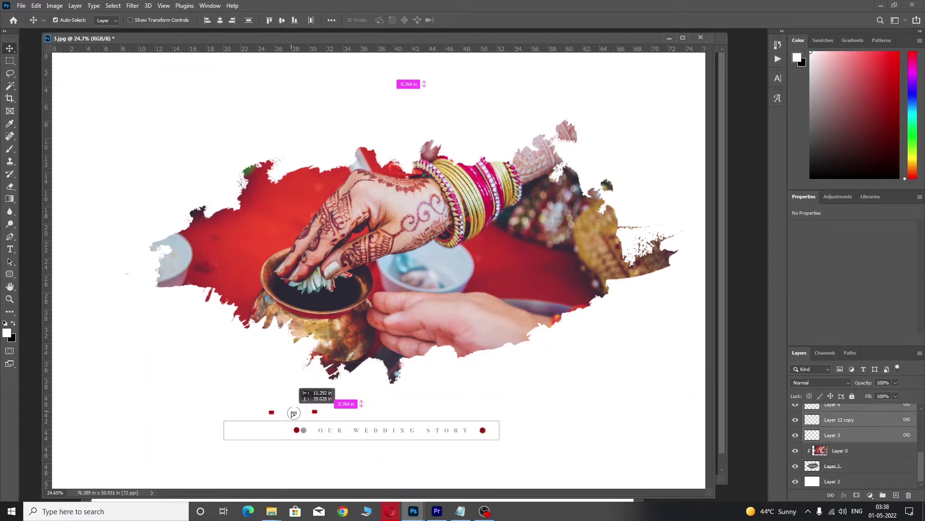
pyautogui.moveTo(288, 407); pyautogui.dragTo(294, 414)
pyautogui.press('z')
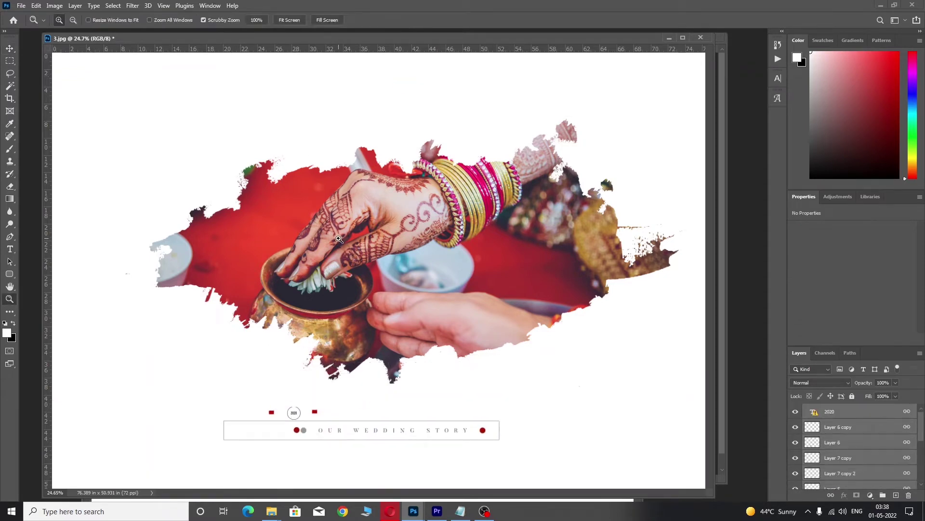
pyautogui.rightClick(339, 239)
pyautogui.click(354, 245)
pyautogui.press('v')
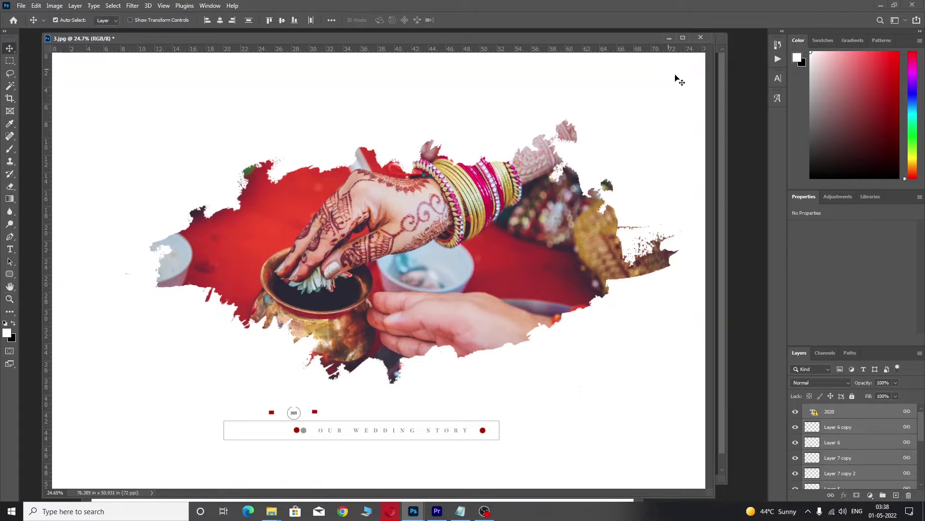
# Step: Minimize the 3.jpg and 1.jpg windows and bring up the Open file dialog
pyautogui.click(670, 37)
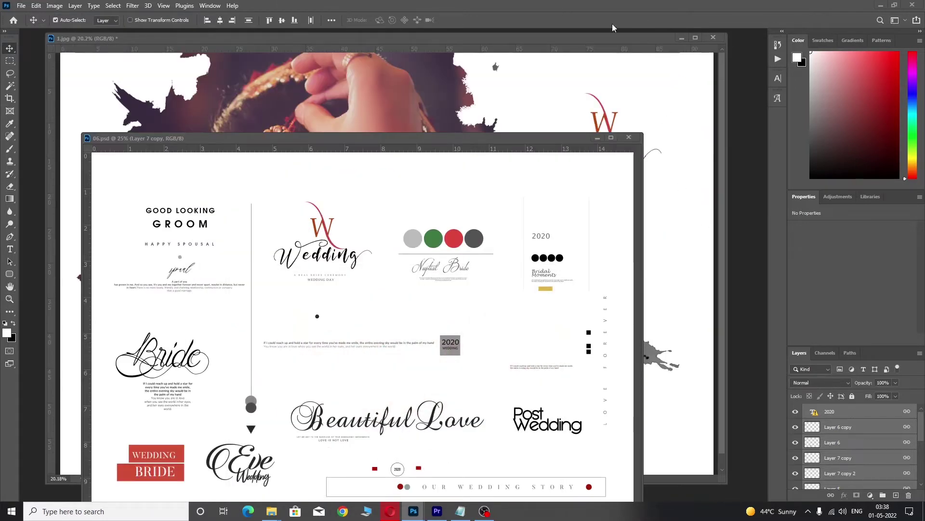
pyautogui.click(683, 38)
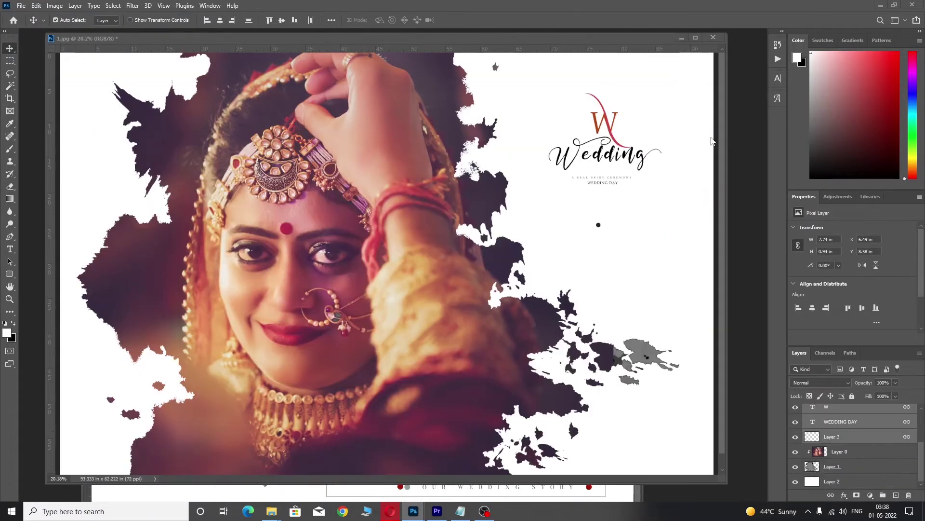
pyautogui.click(681, 37)
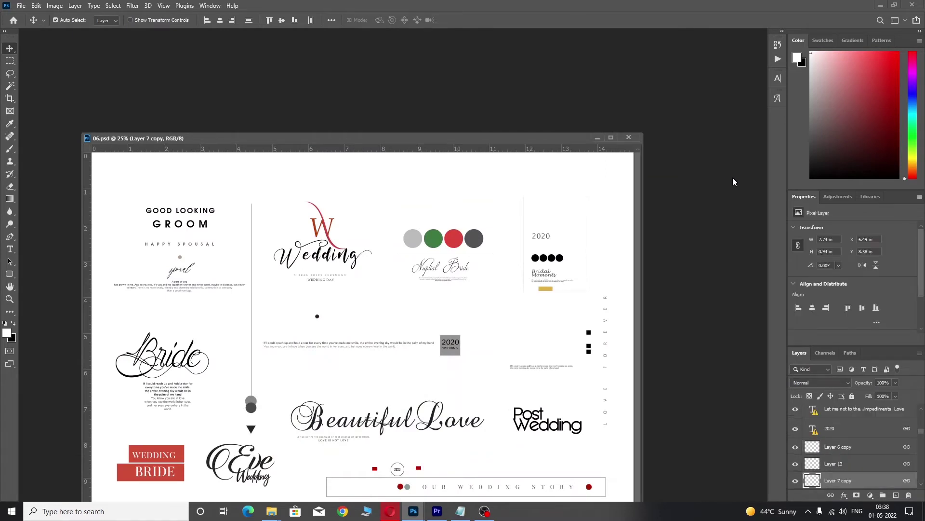
pyautogui.hotkey('ctrl', 'o')
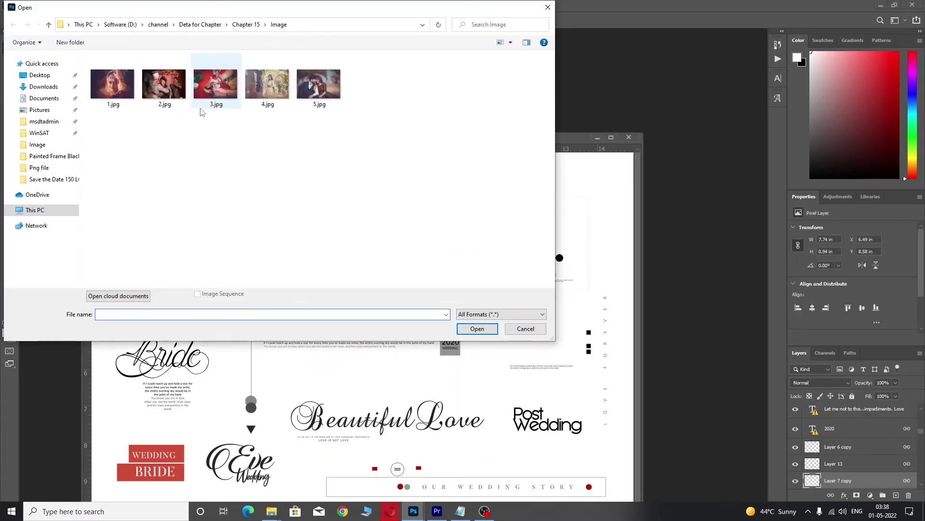
# Step: Open 4.jpg, the woman-beside-a-tree photo, and float it in its own window
pyautogui.click(264, 84)
pyautogui.click(477, 330)
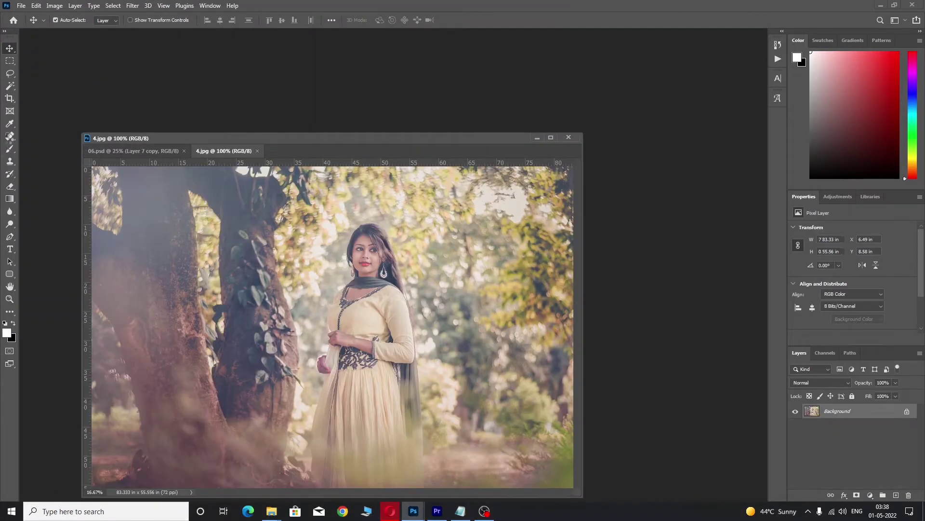
pyautogui.moveTo(211, 155); pyautogui.dragTo(227, 172)
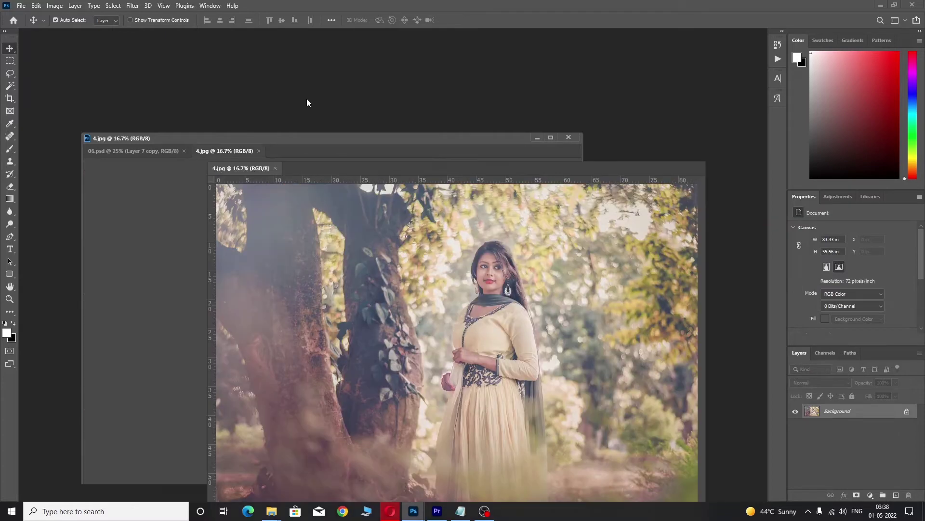
pyautogui.moveTo(271, 510)
pyautogui.click(235, 473)
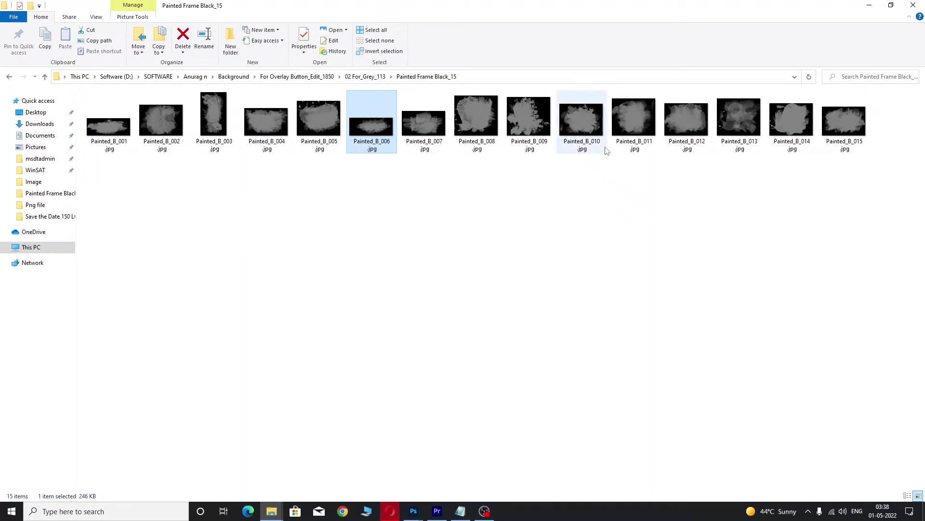
# Step: Open Painted_B_010 with Adobe Photoshop 2021 from its right-click menu
pyautogui.rightClick(583, 125)
pyautogui.moveTo(614, 252)
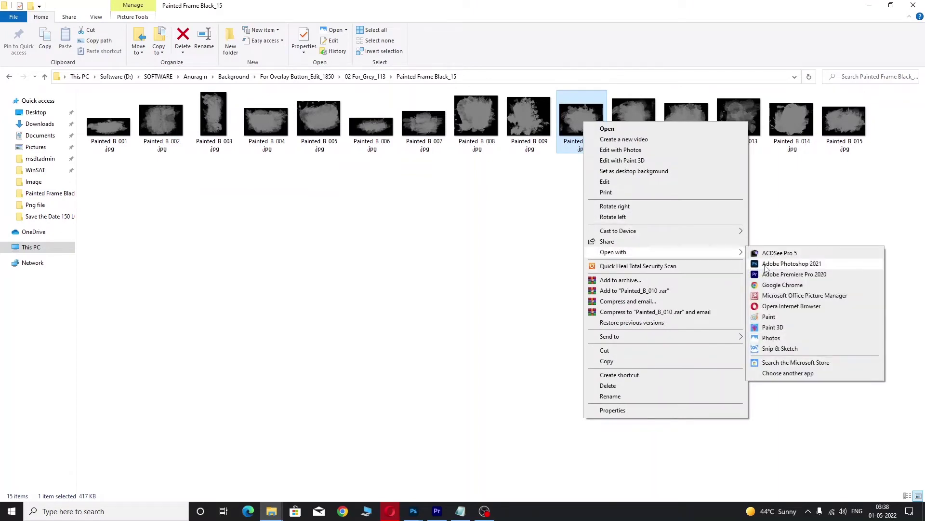
pyautogui.click(760, 263)
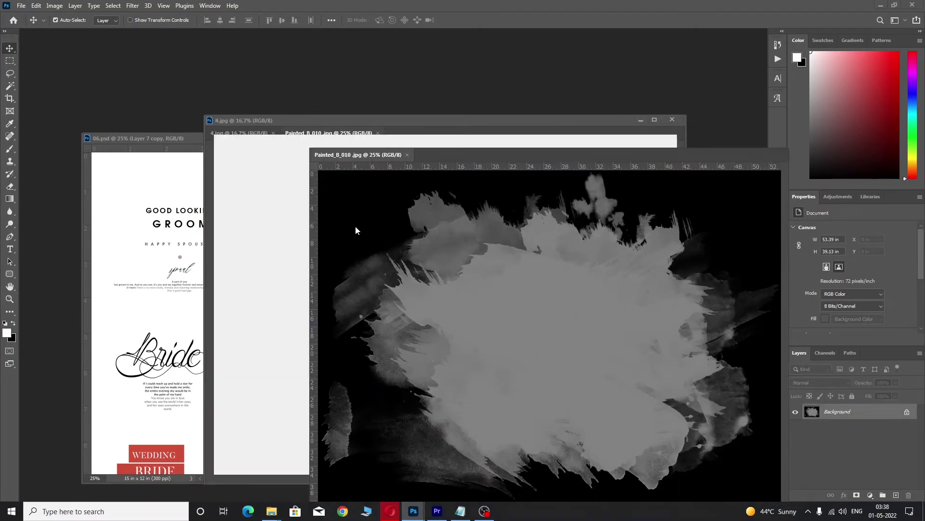
# Step: Drag the Painted_B_010 splash into 4.jpg and close the Painted_B_010 window
pyautogui.moveTo(291, 132); pyautogui.dragTo(355, 226)
pyautogui.moveTo(284, 221); pyautogui.dragTo(283, 220)
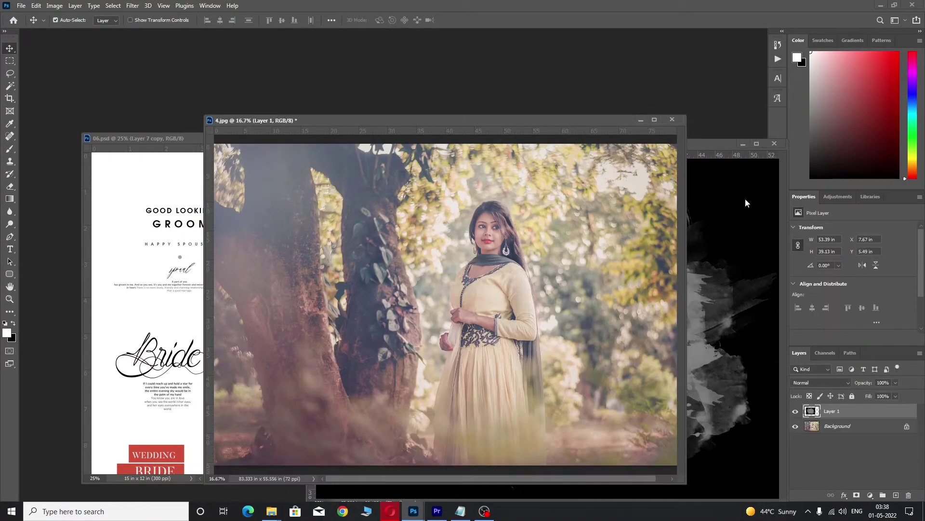
pyautogui.click(746, 198)
pyautogui.click(775, 144)
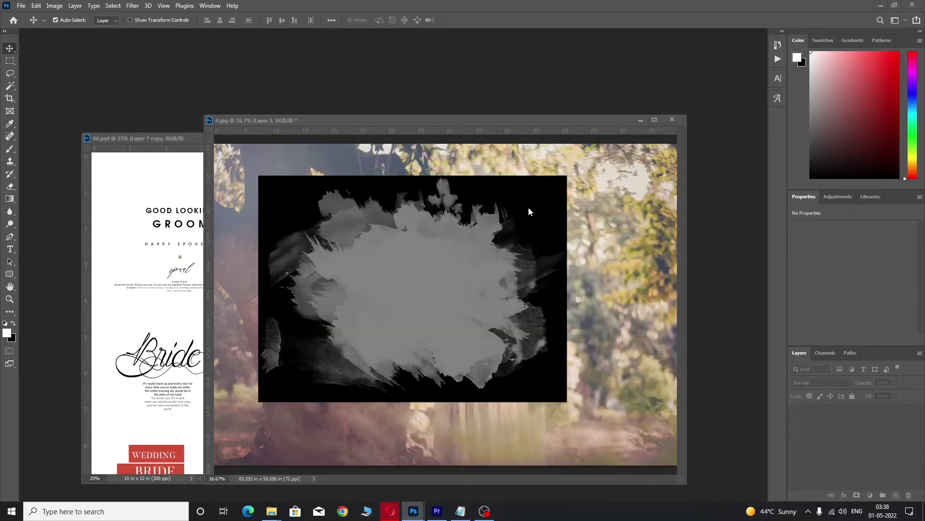
# Step: Delete the splash's black surround with Magic Wand, unlock the photo layer, and add a new layer
pyautogui.press('w')
pyautogui.click(528, 204)
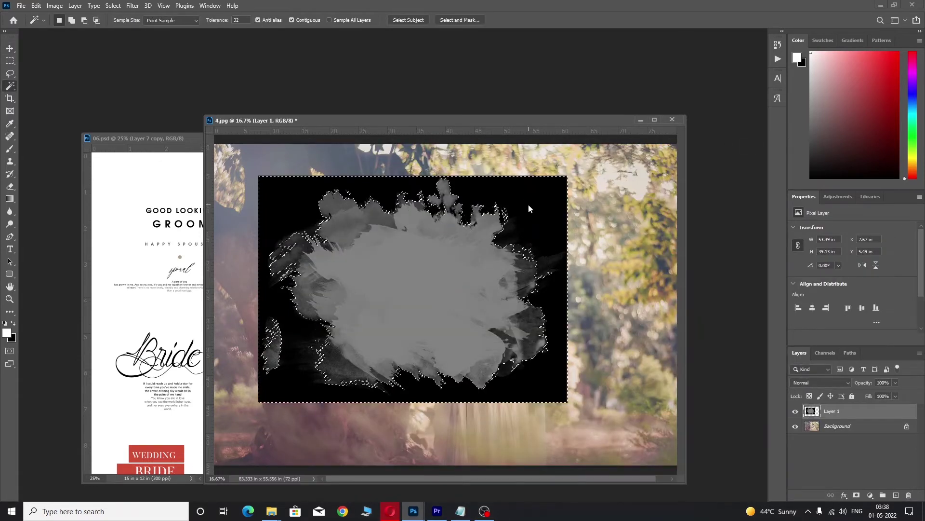
pyautogui.press('Delete')
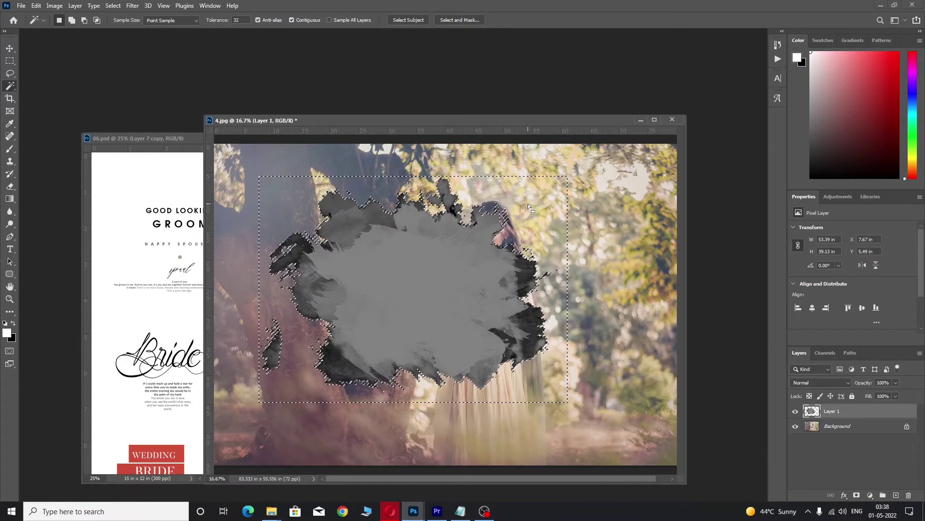
pyautogui.hotkey('ctrl', 'd')
pyautogui.click(907, 427)
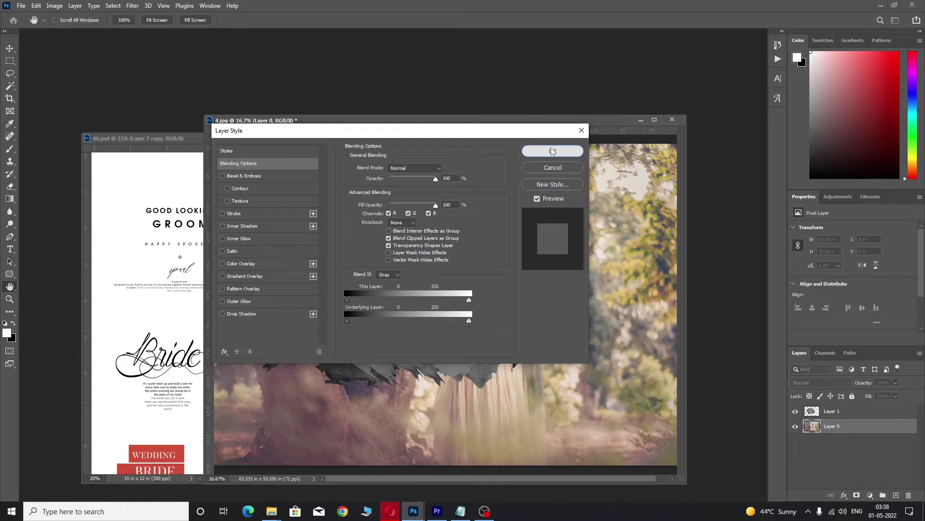
pyautogui.click(553, 151)
pyautogui.press('w')
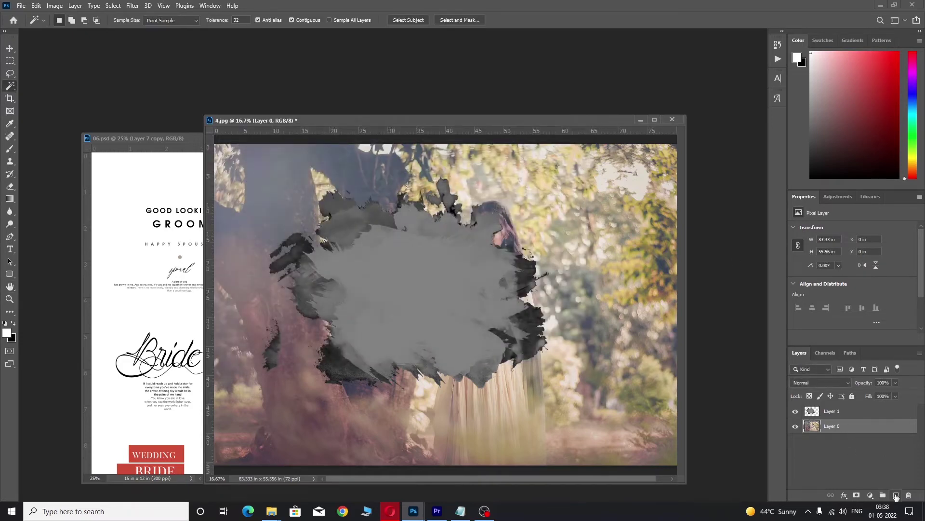
pyautogui.click(896, 495)
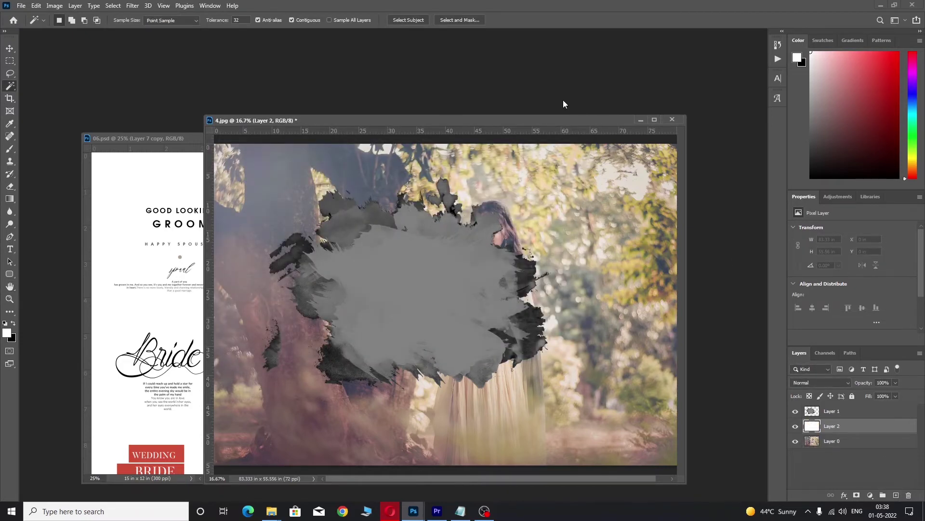
# Step: Fill the new layer white, move the woman's photo above the splash, and clip it in
pyautogui.hotkey('alt', 'BackSpace')
pyautogui.click(855, 443)
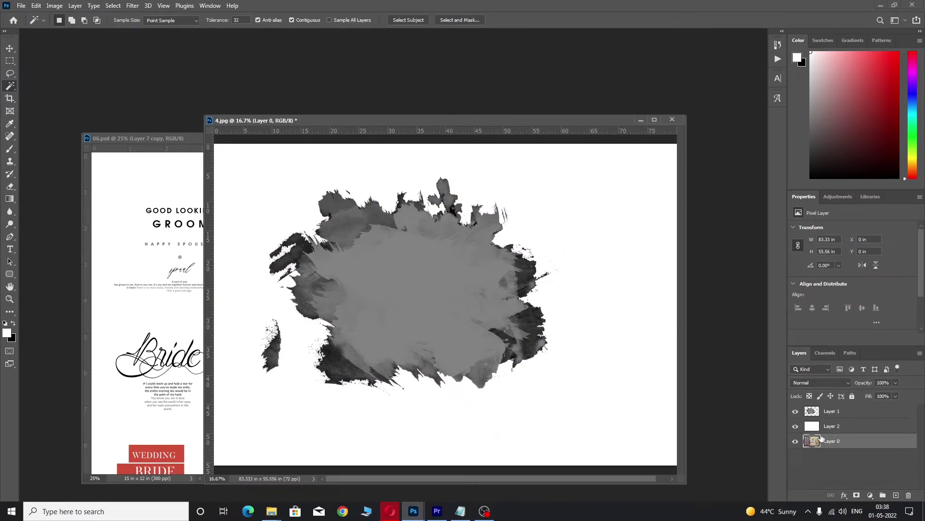
pyautogui.moveTo(815, 439); pyautogui.dragTo(830, 422)
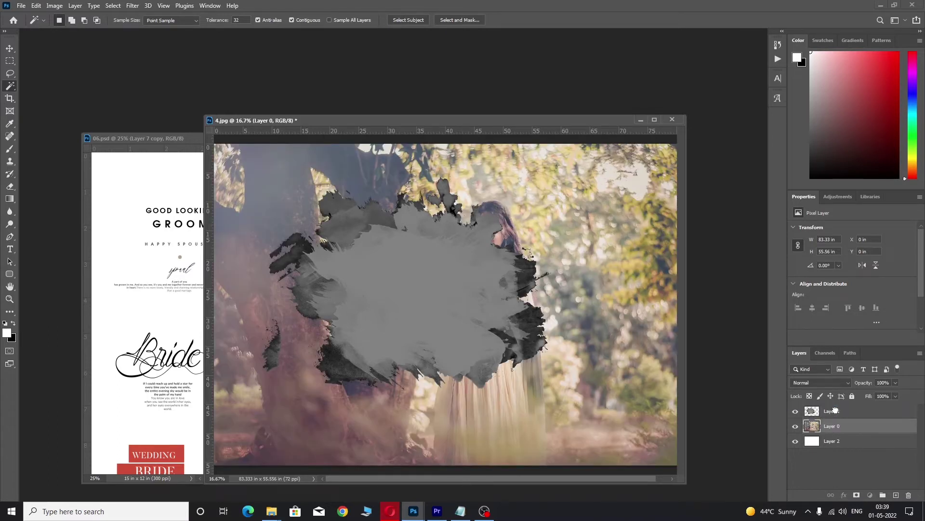
pyautogui.moveTo(832, 428); pyautogui.dragTo(836, 409)
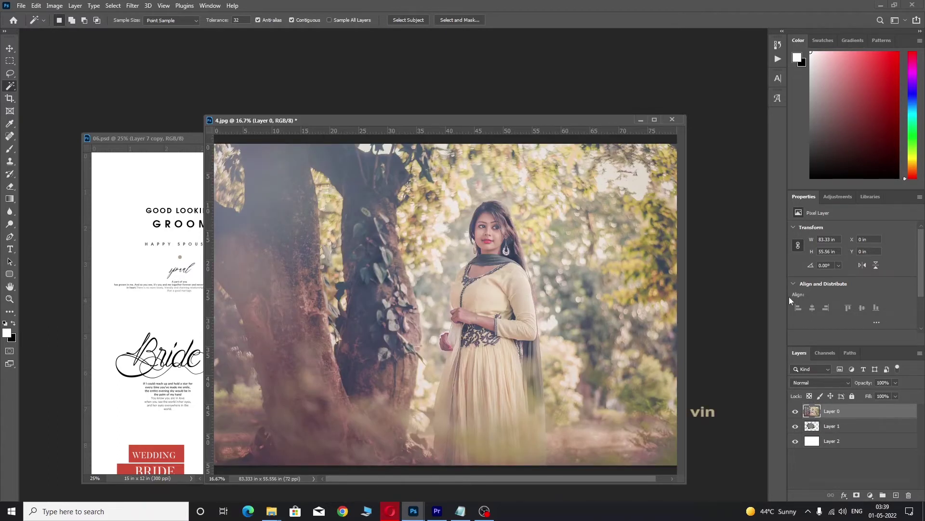
pyautogui.hotkey('ctrl', 'alt', 'g')
pyautogui.press('z')
pyautogui.rightClick(372, 259)
pyautogui.click(390, 270)
pyautogui.press('v')
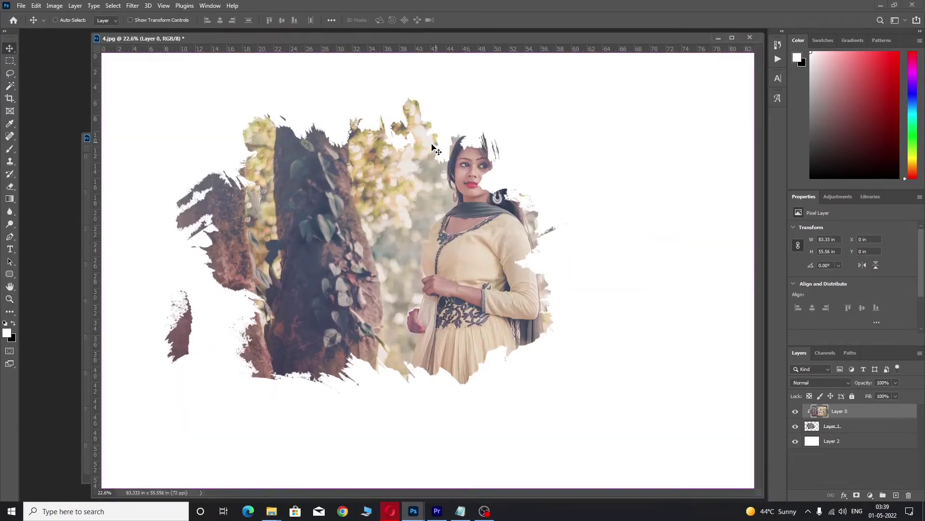
# Step: Try a leftward shift of the clipped photo, undo it, commit the transform and refit the view
pyautogui.hotkey('ctrl', 't')
pyautogui.hotkey('ctrl', '-')
pyautogui.moveTo(439, 222); pyautogui.dragTo(408, 221)
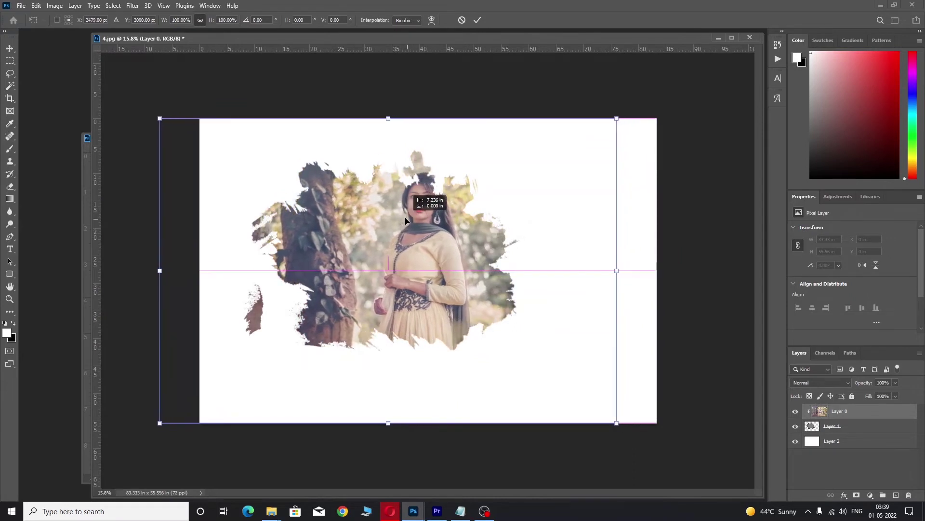
pyautogui.hotkey('ctrl', 'z')
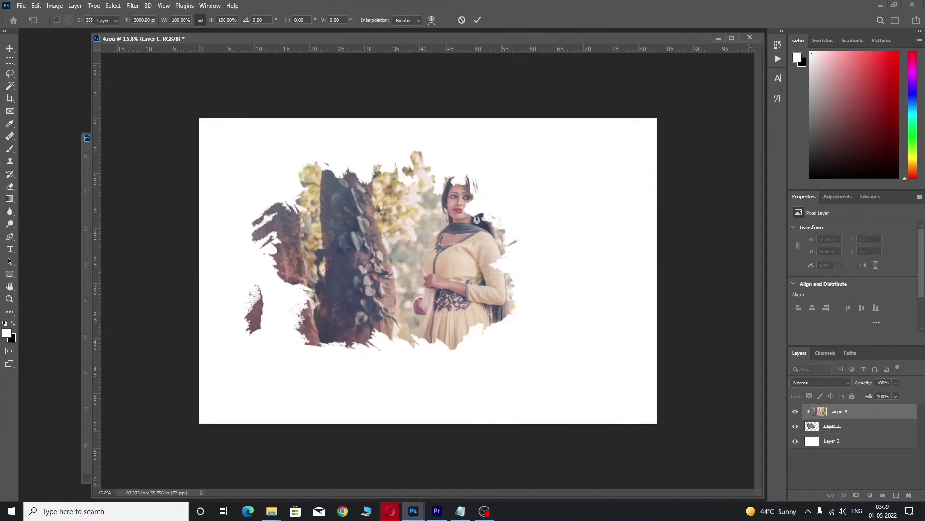
pyautogui.press('Return')
pyautogui.press('z')
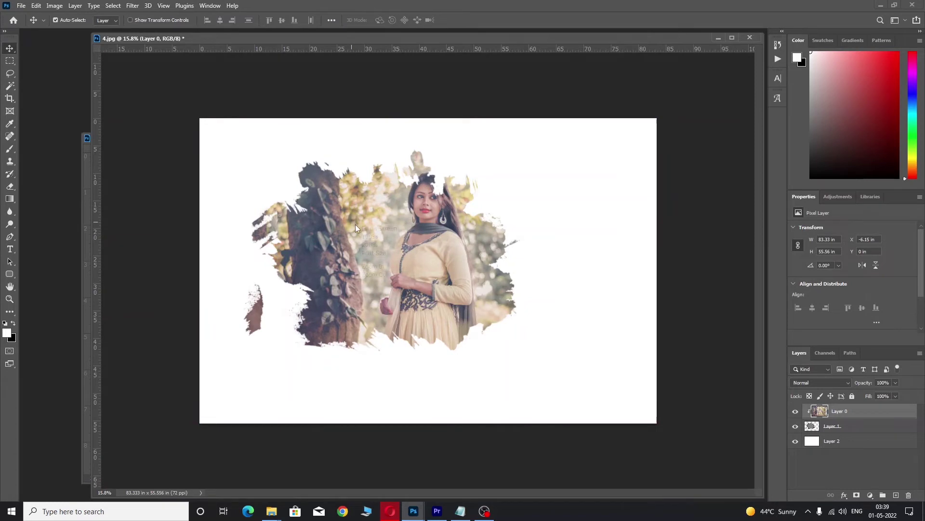
pyautogui.rightClick(352, 221)
pyautogui.click(376, 228)
pyautogui.press('v')
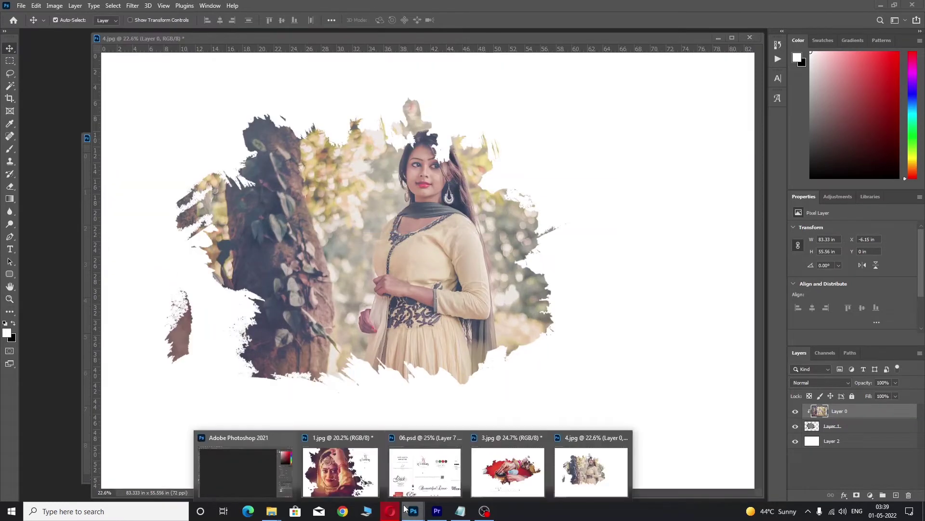
# Step: Drag the Bride script text group from 06.psd into 4.jpg, right of the splash
pyautogui.click(424, 467)
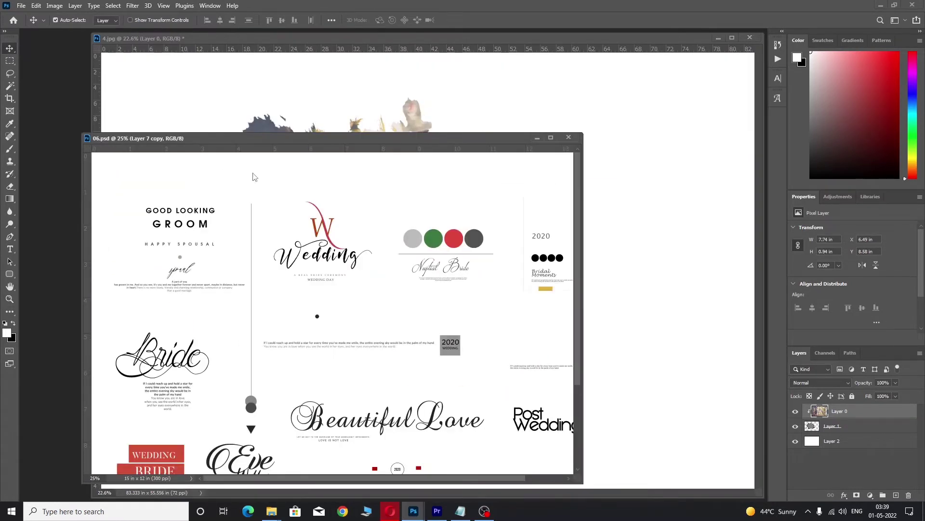
pyautogui.moveTo(200, 359); pyautogui.dragTo(569, 237)
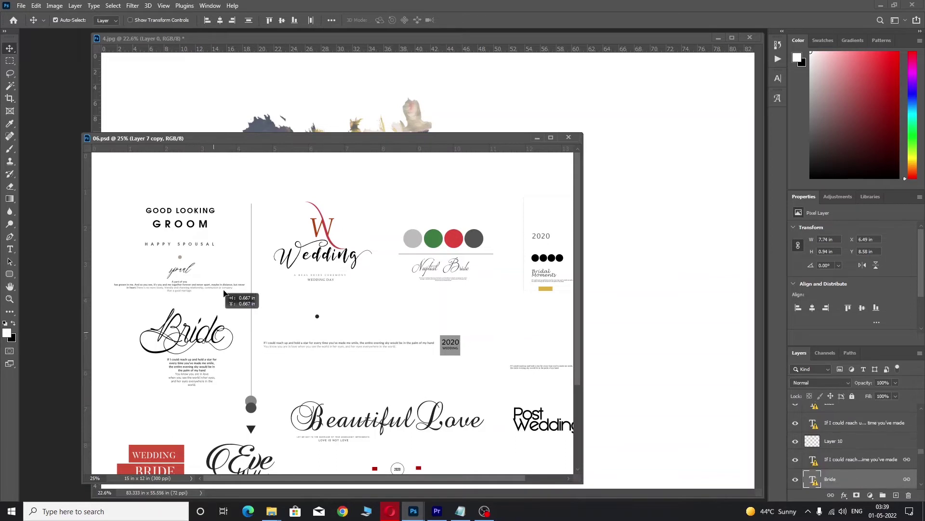
pyautogui.moveTo(569, 236); pyautogui.dragTo(597, 248)
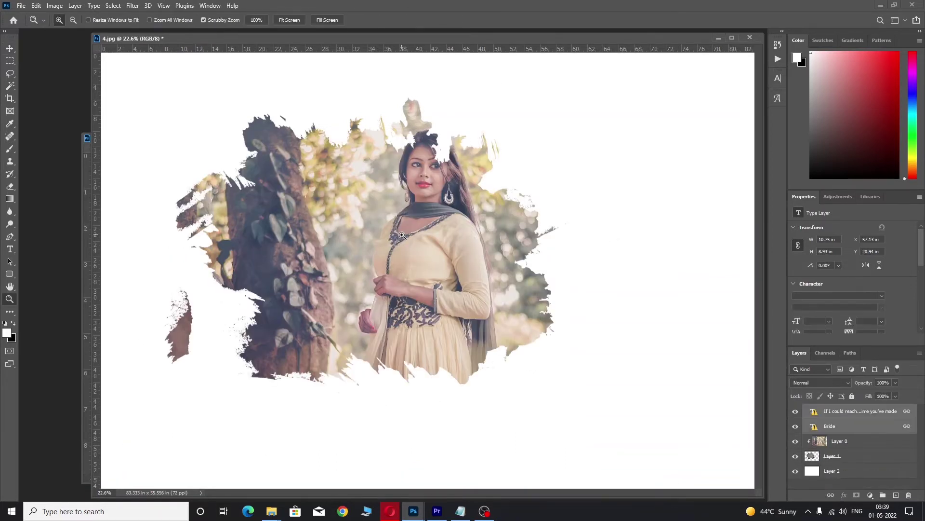
pyautogui.press('z')
pyautogui.press('v')
pyautogui.moveTo(606, 230); pyautogui.dragTo(548, 217)
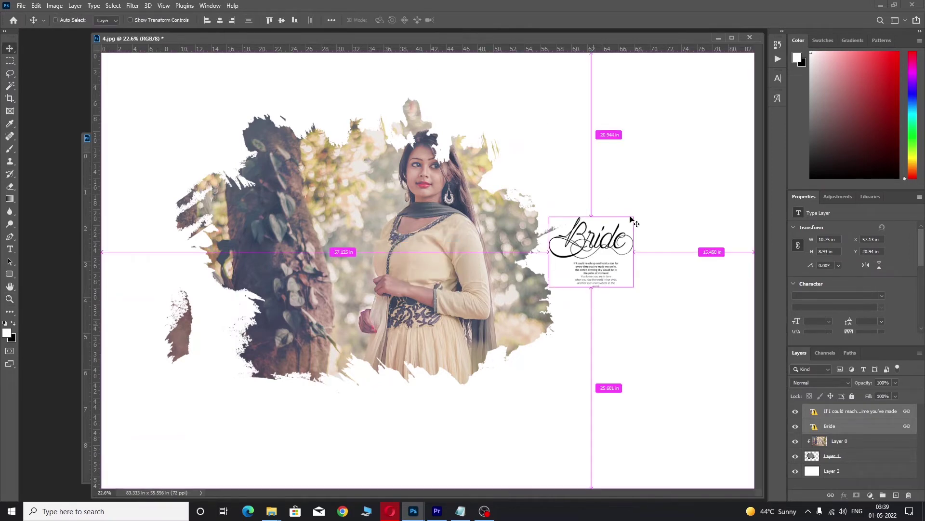
# Step: Enlarge the Bride text to about 117%, move it up-right, and nudge the photo left
pyautogui.press('Return')
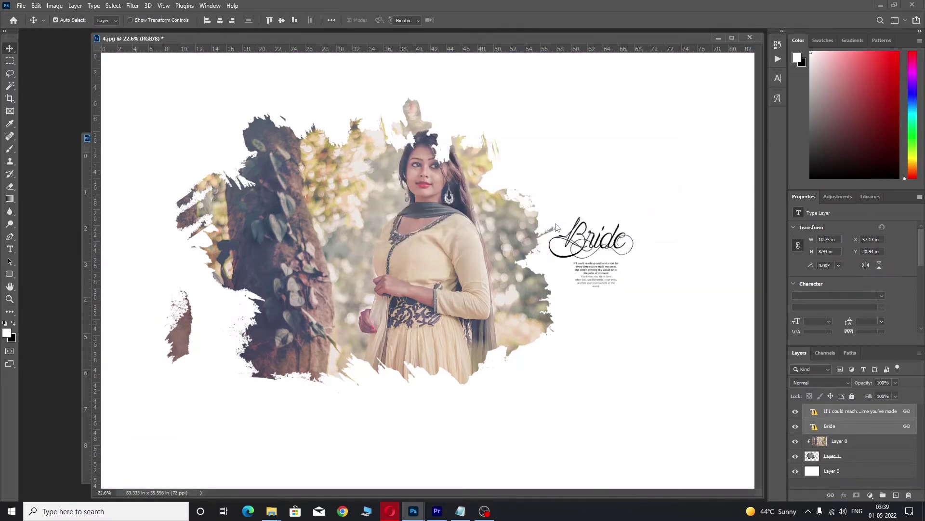
pyautogui.moveTo(549, 214); pyautogui.dragTo(542, 211)
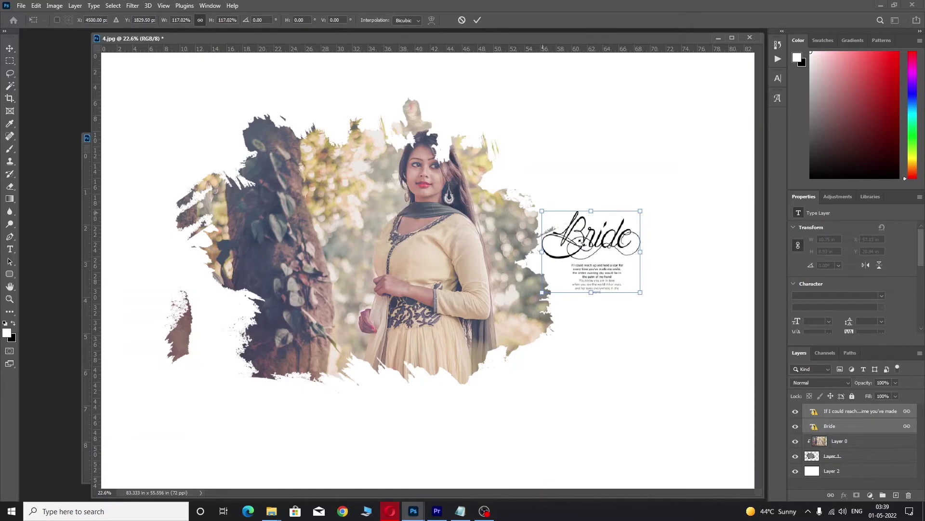
pyautogui.moveTo(583, 245); pyautogui.dragTo(636, 213)
pyautogui.press('Return')
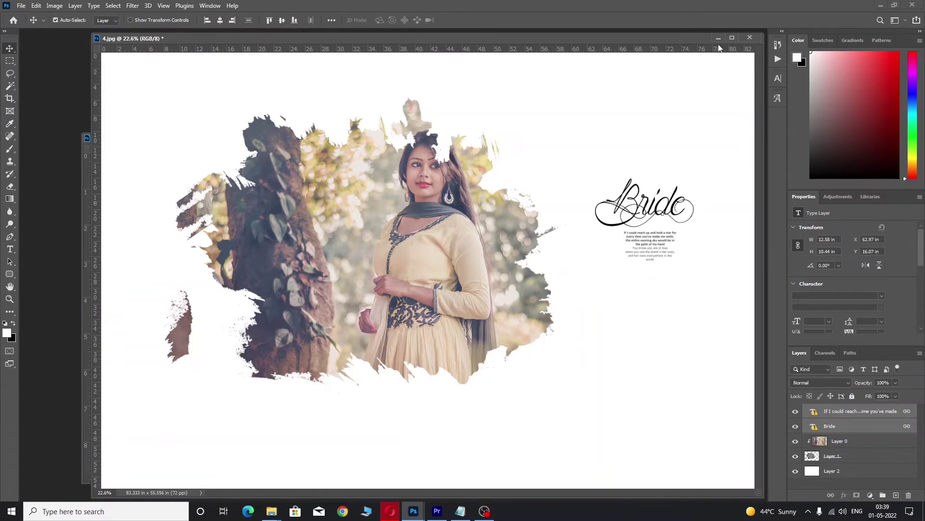
pyautogui.moveTo(455, 213); pyautogui.dragTo(447, 212)
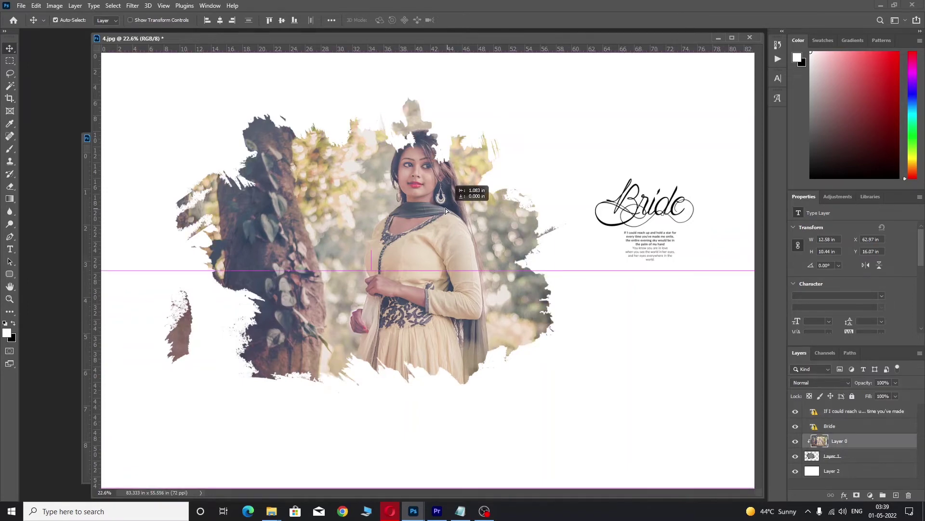
# Step: Minimize 4.jpg, open the couple photo 5.jpg, and float its window
pyautogui.click(718, 37)
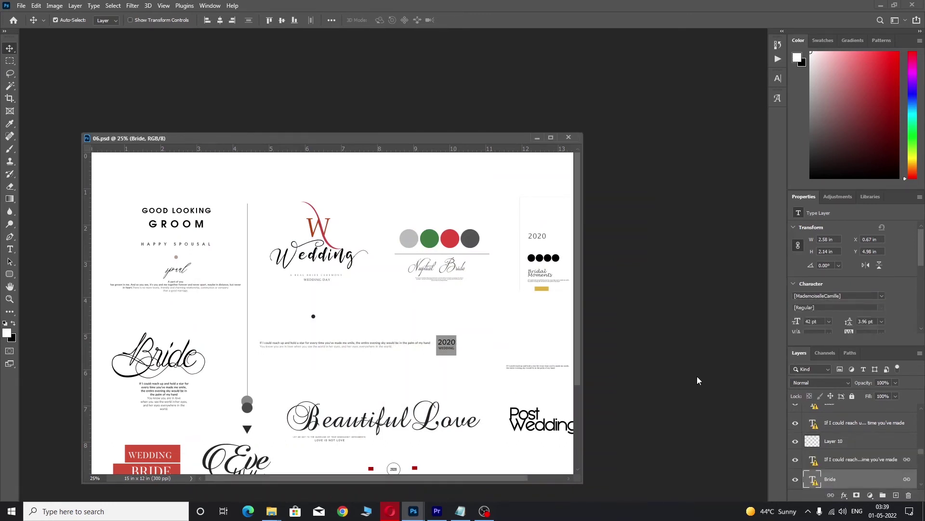
pyautogui.hotkey('ctrl', 'o')
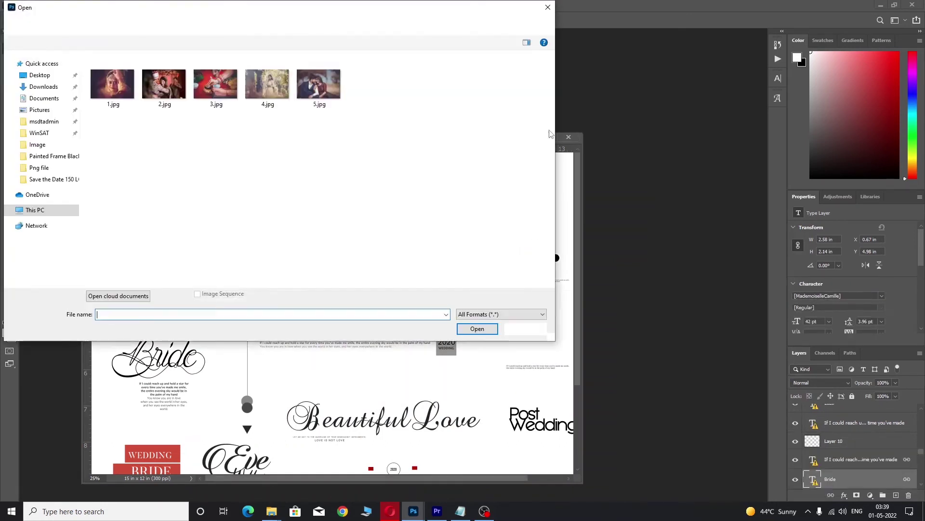
pyautogui.click(477, 328)
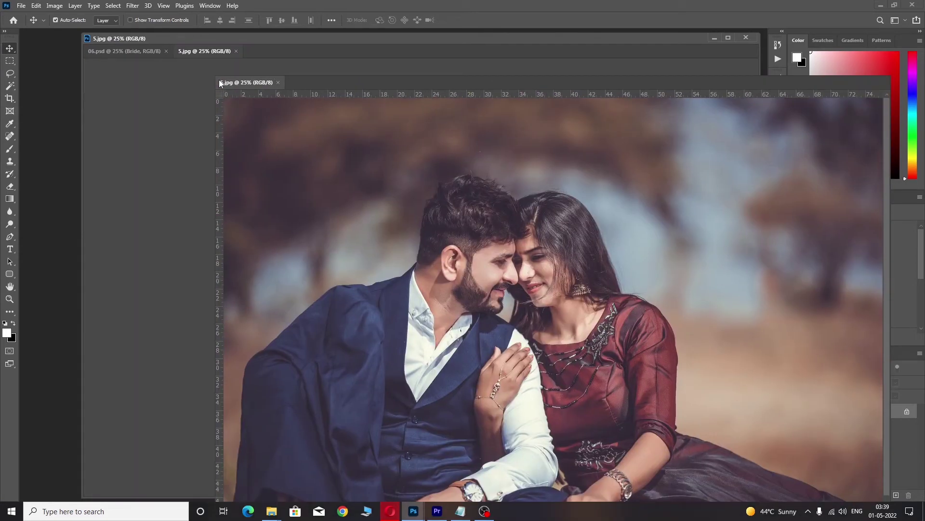
pyautogui.moveTo(177, 51); pyautogui.dragTo(222, 73)
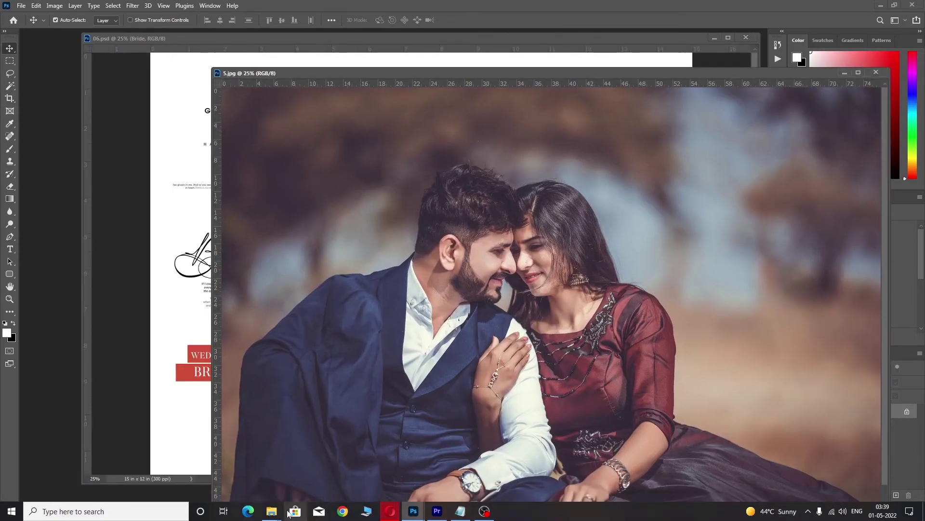
pyautogui.moveTo(270, 511)
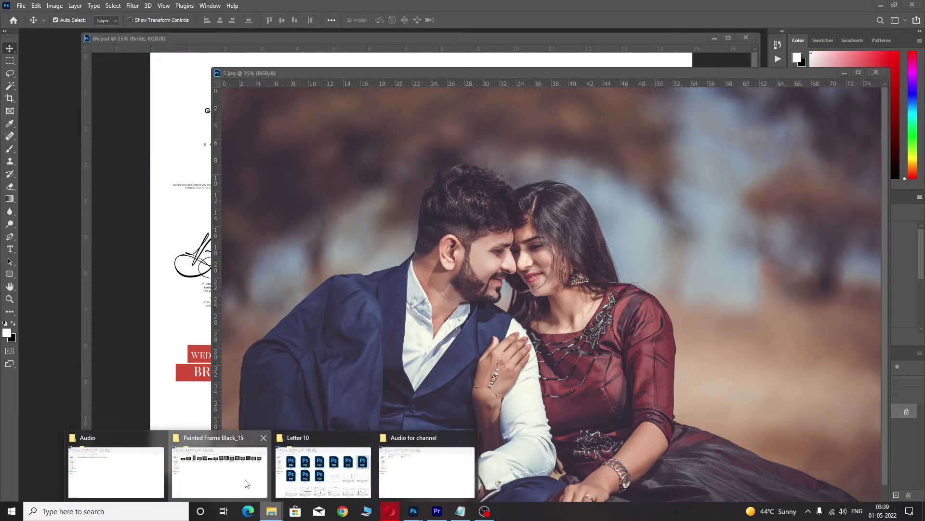
# Step: Open Painted_B_015 from the Painted Frame Black_15 folder in Photoshop
pyautogui.click(244, 475)
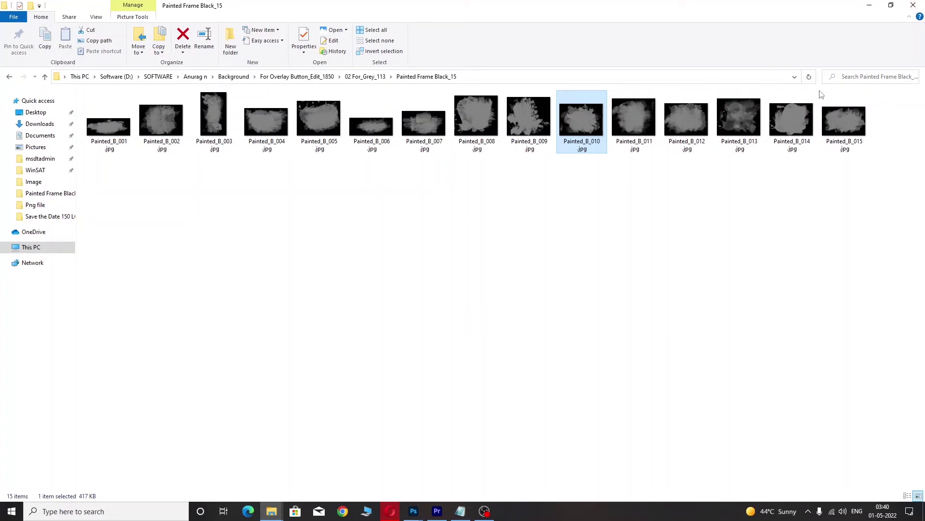
pyautogui.rightClick(845, 117)
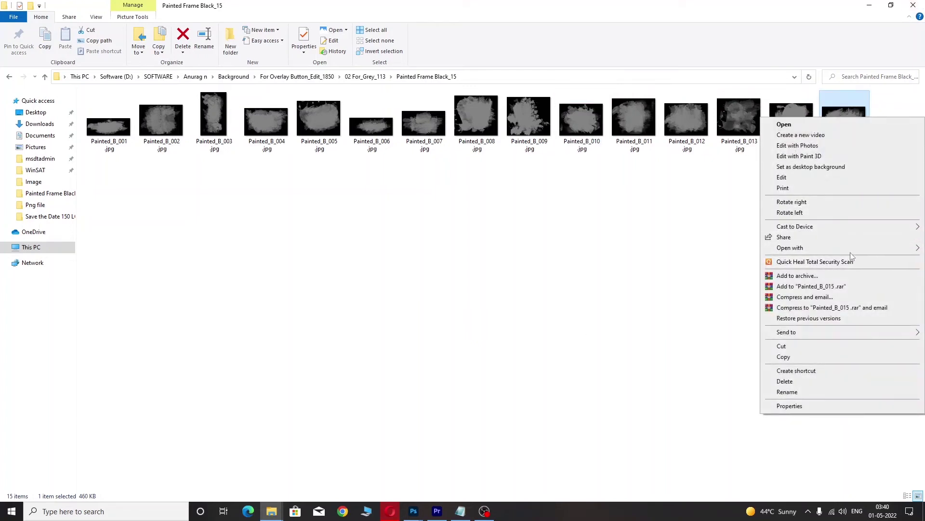
pyautogui.click(641, 263)
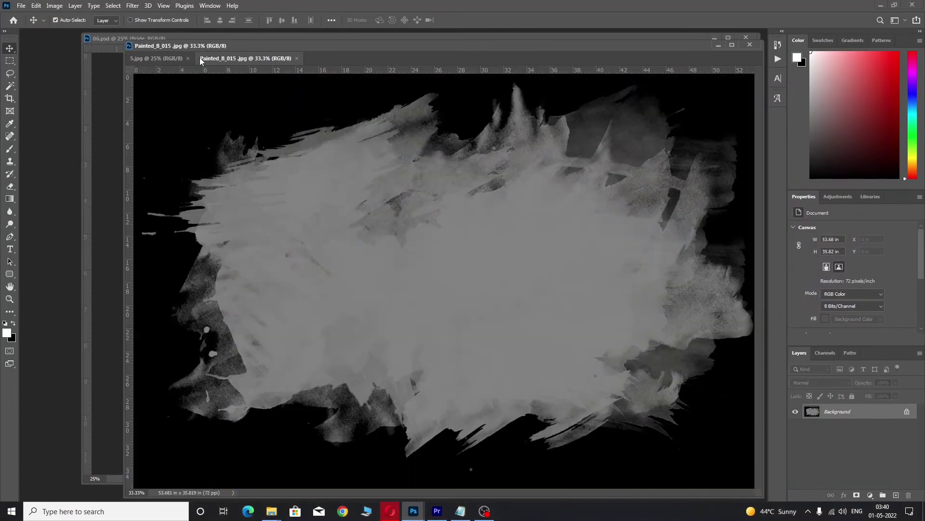
# Step: Paste the Painted_B_015 splash into 5.jpg and move it right and down
pyautogui.moveTo(200, 58); pyautogui.dragTo(311, 138)
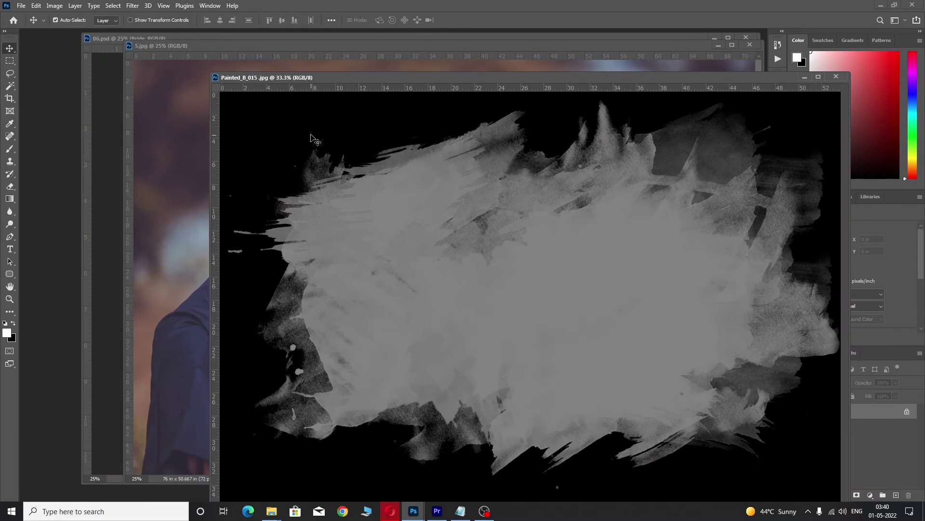
pyautogui.click(189, 162)
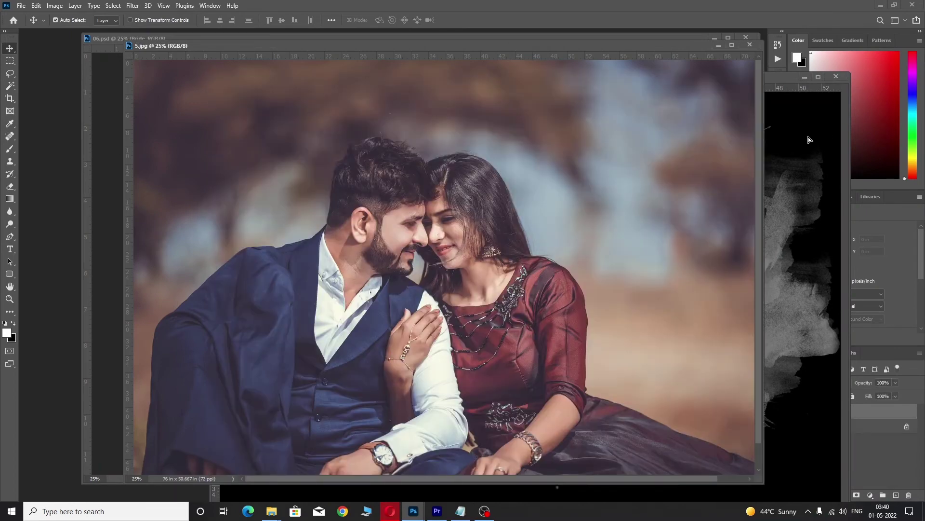
pyautogui.hotkey('ctrl', 'v')
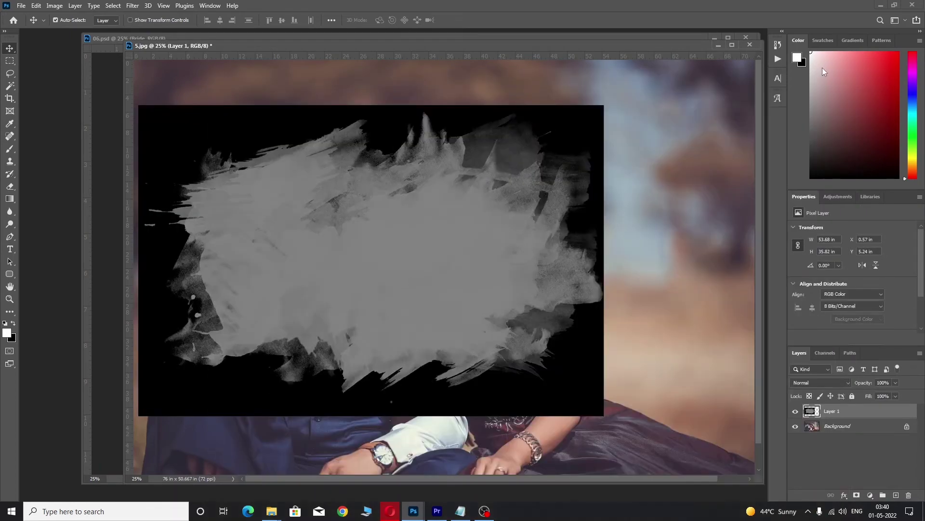
pyautogui.rightClick(288, 198)
pyautogui.click(291, 200)
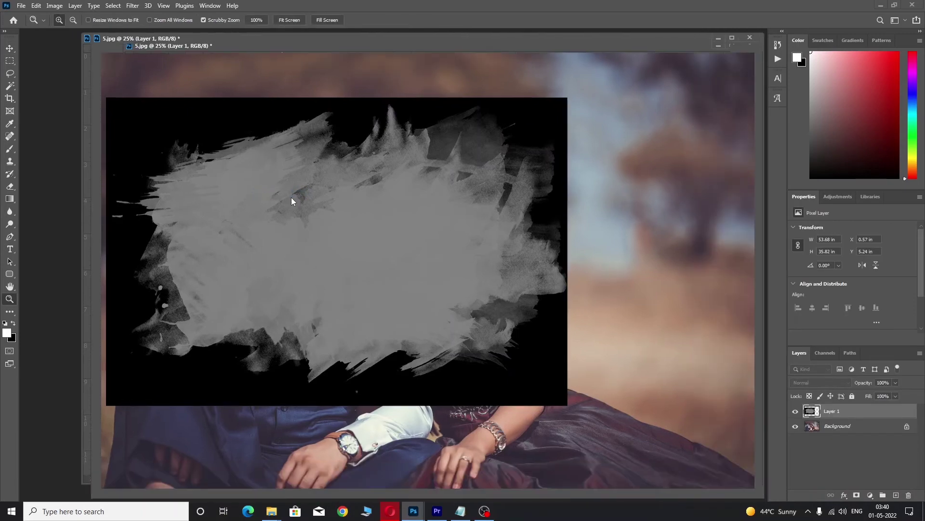
pyautogui.moveTo(273, 202); pyautogui.dragTo(329, 209)
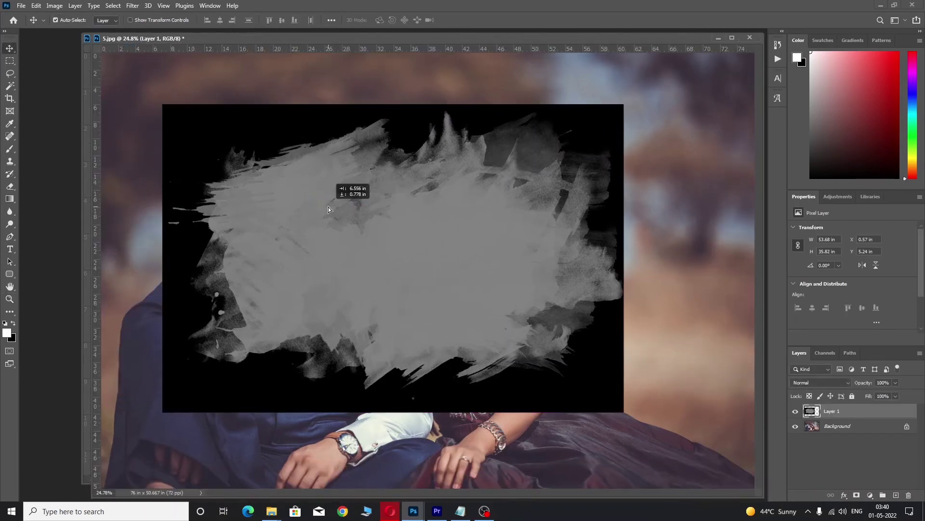
# Step: Delete the black area around the splash and convert the background photo into a layer
pyautogui.press('w')
pyautogui.click(256, 132)
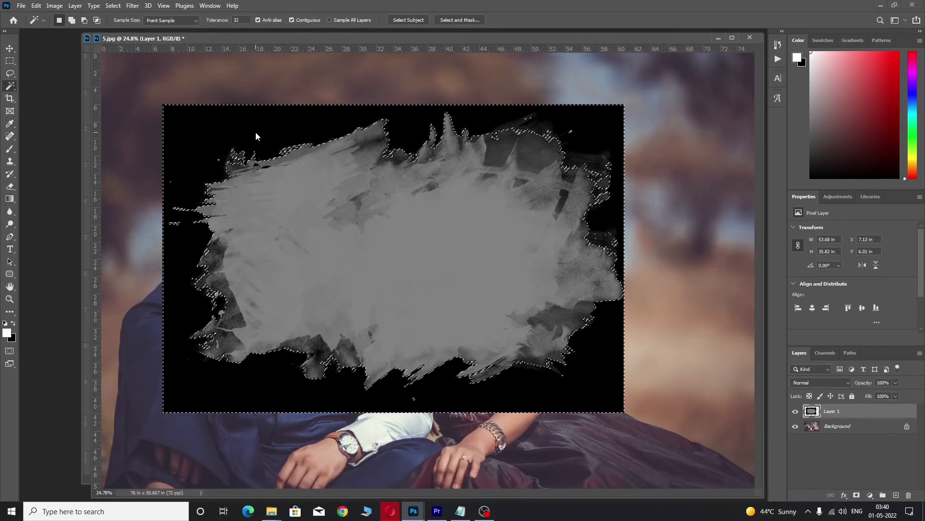
pyautogui.press('Delete')
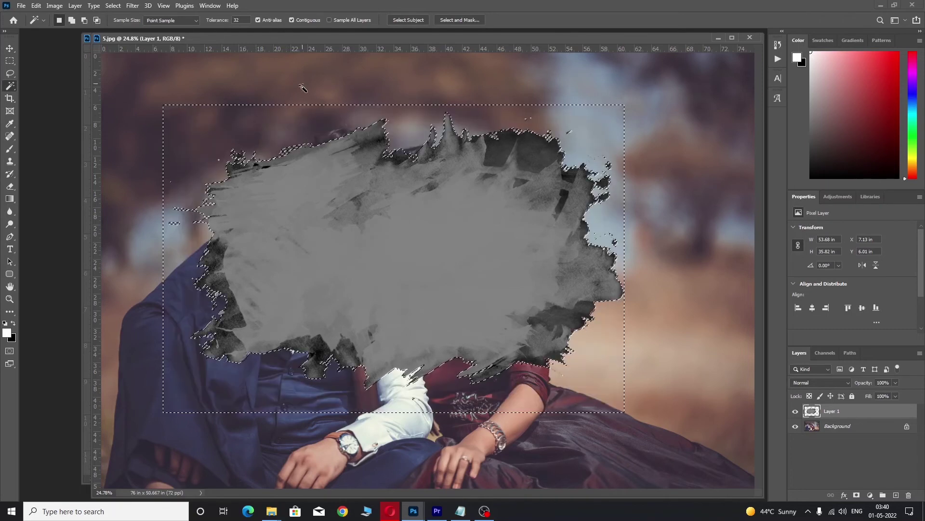
pyautogui.hotkey('ctrl', 'd')
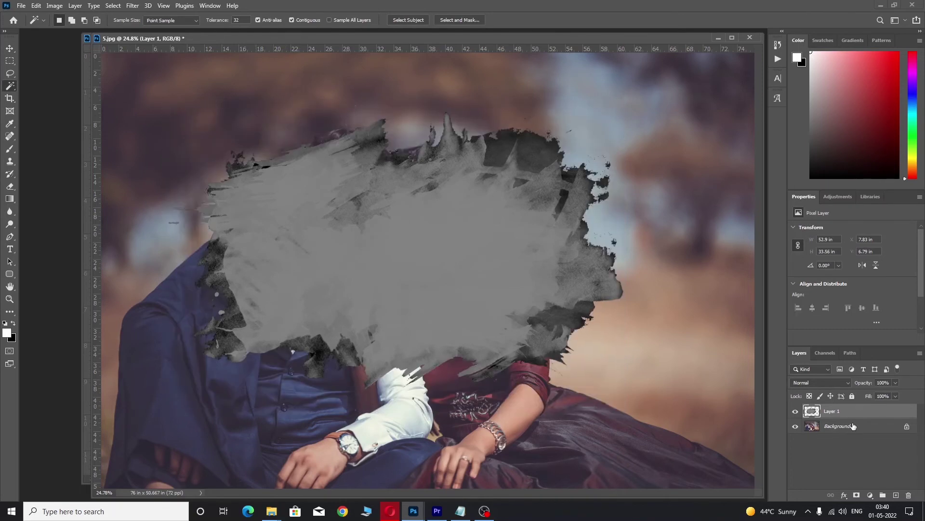
pyautogui.doubleClick(839, 426)
pyautogui.press('Escape')
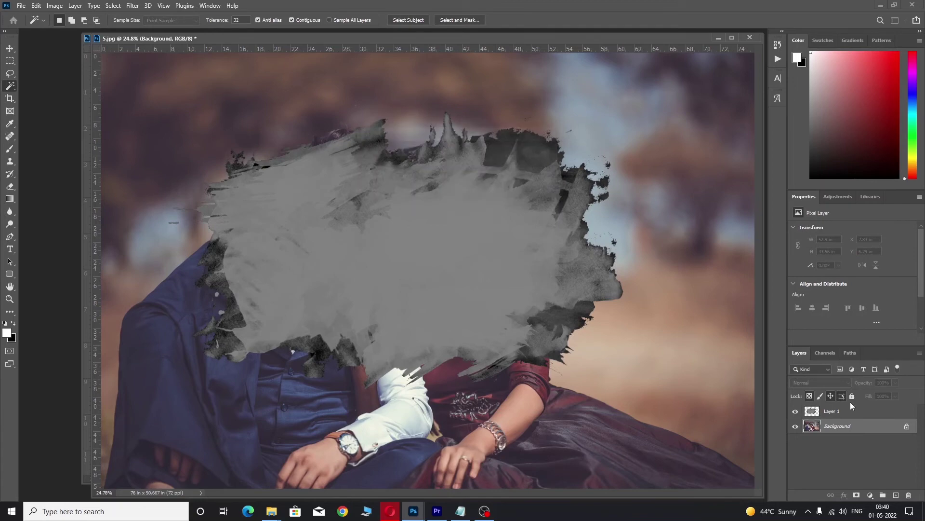
# Step: Add a white-filled layer beneath, move the couple photo to the top, and clip it into the splash
pyautogui.click(896, 496)
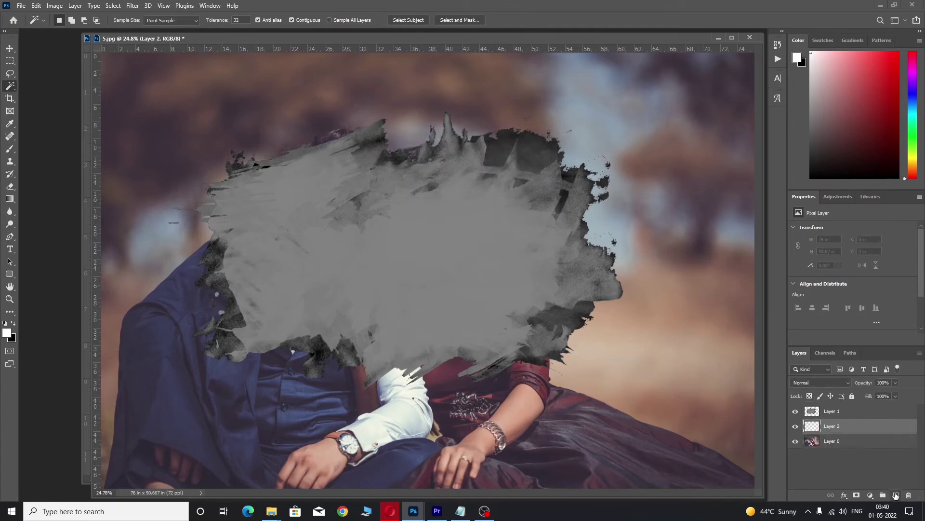
pyautogui.hotkey('ctrl', '[')
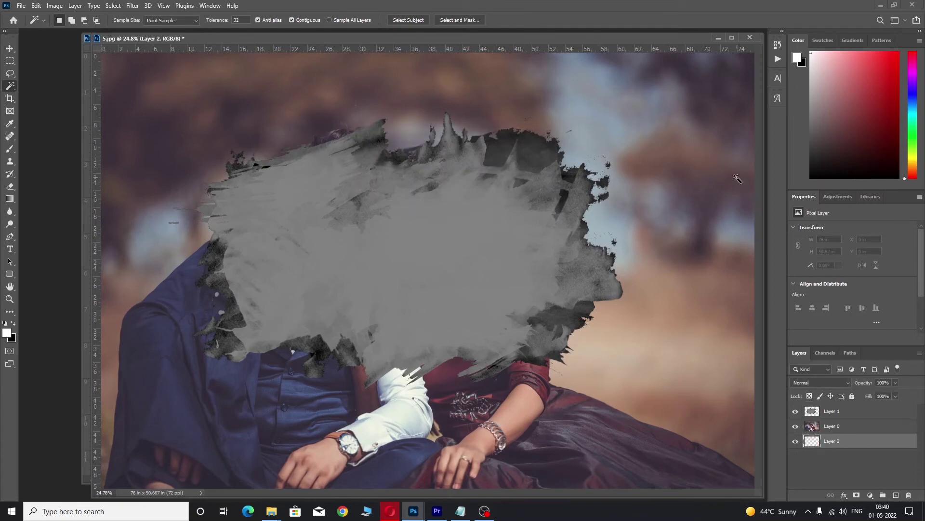
pyautogui.hotkey('alt', 'BackSpace')
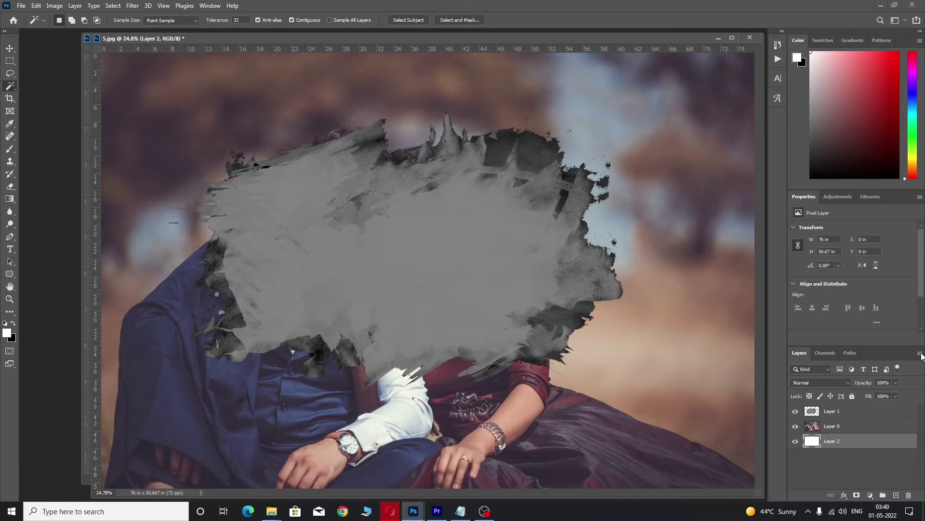
pyautogui.moveTo(824, 411); pyautogui.dragTo(825, 409)
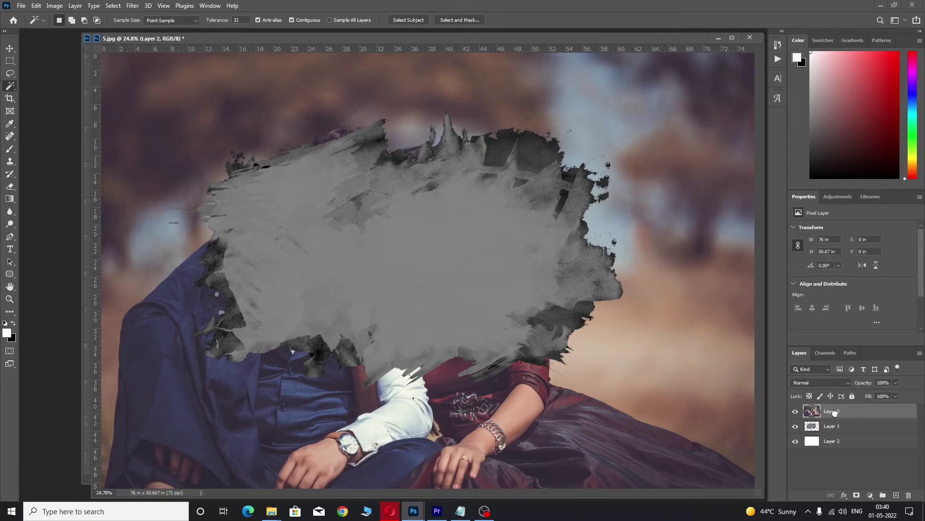
pyautogui.hotkey('ctrl', 'alt', 'g')
# Step: Zoom out and fit the finished couple composite on screen
pyautogui.hotkey('ctrl', '-')
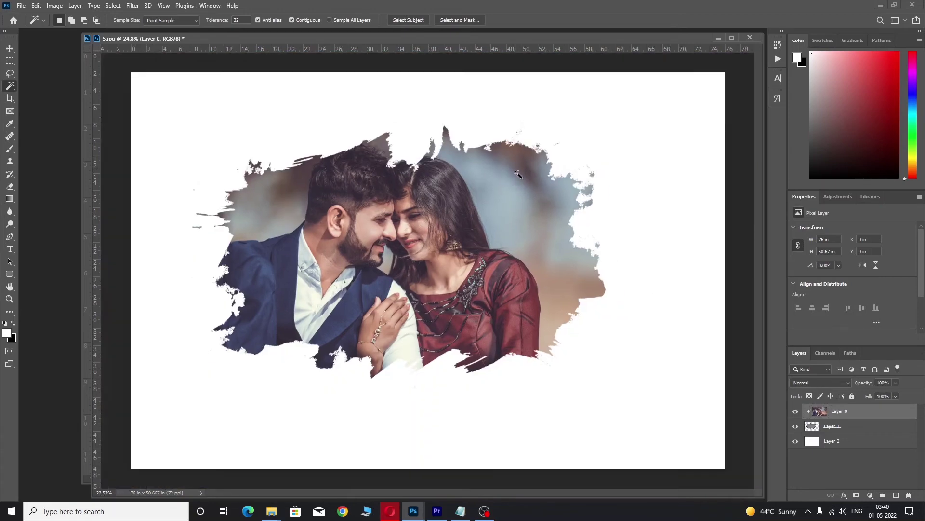
pyautogui.hotkey('ctrl', '-')
pyautogui.press('z')
pyautogui.rightClick(391, 236)
pyautogui.click(419, 242)
pyautogui.press('v')
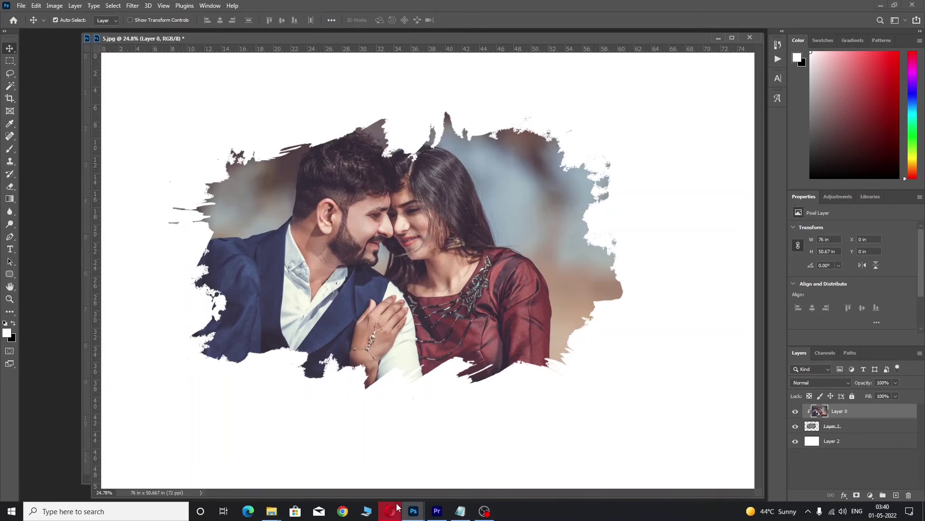
pyautogui.click(414, 511)
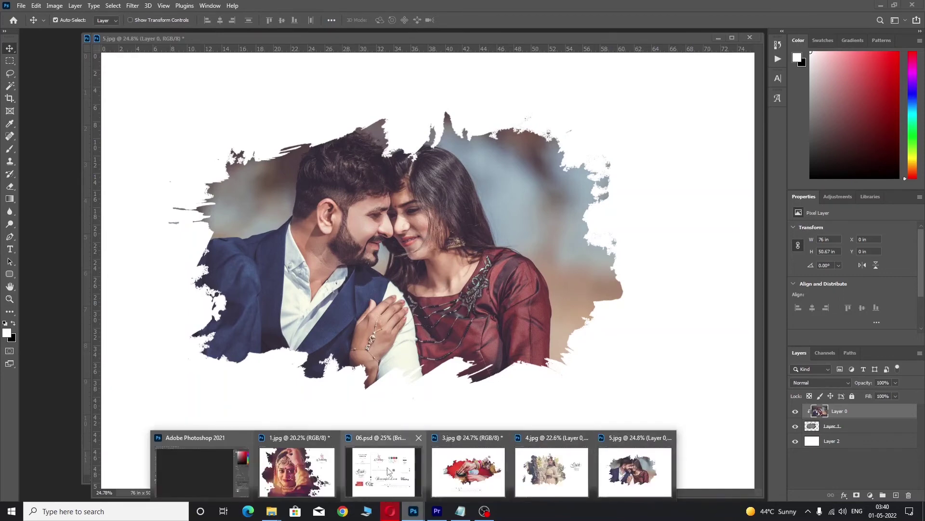
# Step: Drag the Beautiful Love text layers from 06.psd into the couple photo 5.jpg
pyautogui.click(387, 470)
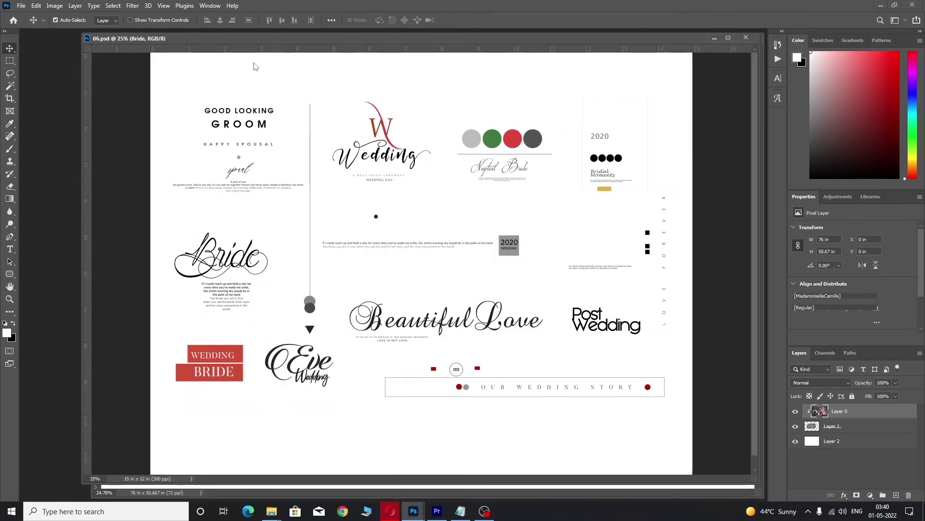
pyautogui.moveTo(285, 49); pyautogui.dragTo(304, 100)
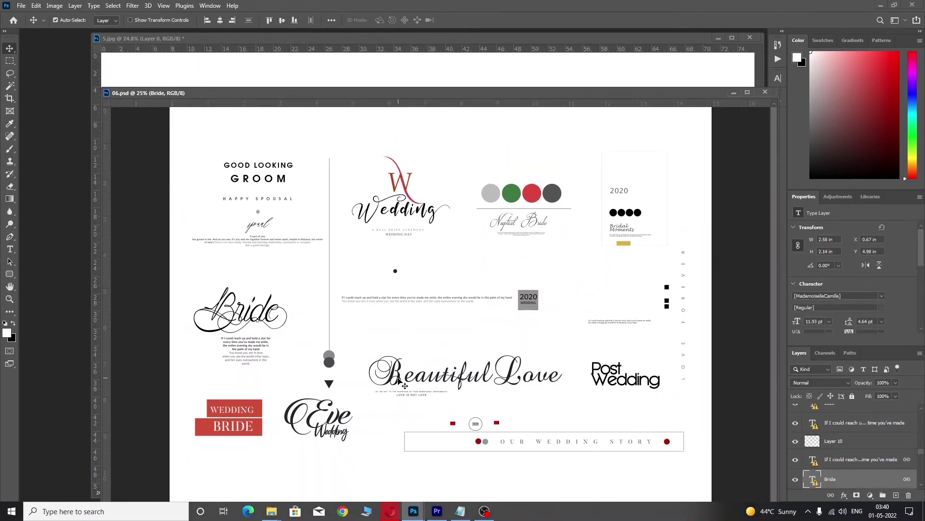
pyautogui.moveTo(406, 384); pyautogui.dragTo(501, 72)
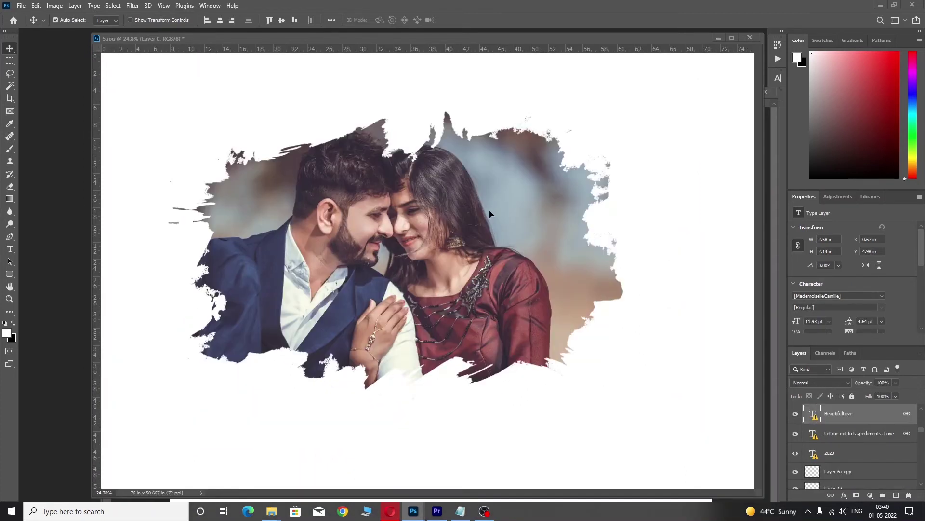
pyautogui.moveTo(502, 73); pyautogui.dragTo(490, 210)
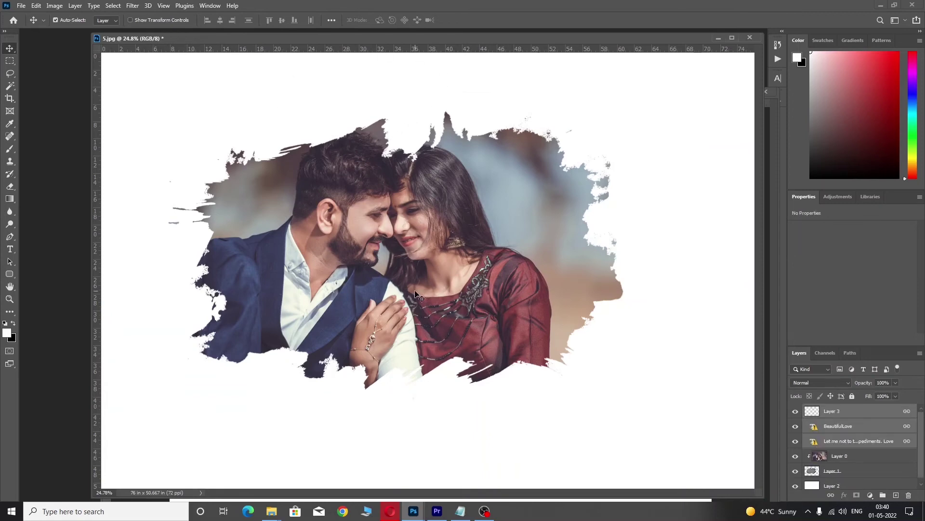
pyautogui.moveTo(395, 263); pyautogui.dragTo(518, 105)
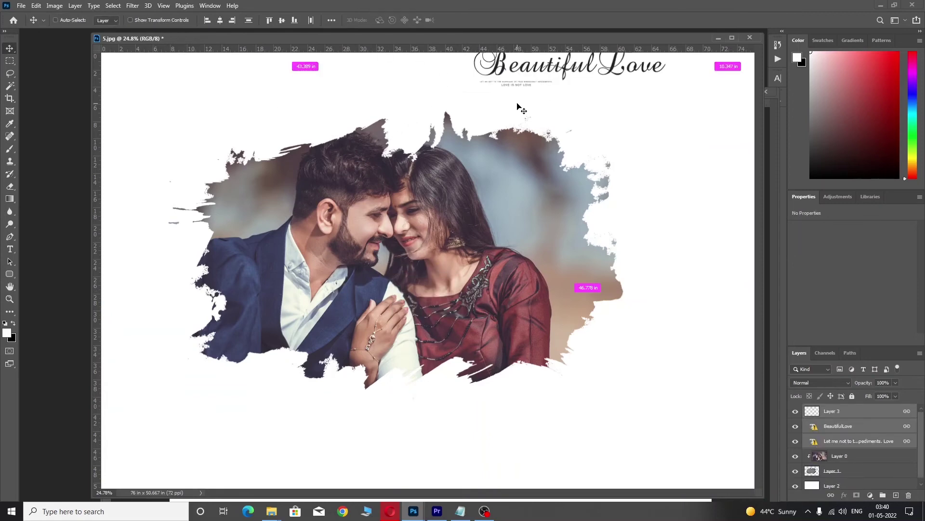
# Step: Free Transform the text despite the missing font and move it below the photo, lower right
pyautogui.hotkey('ctrl', 't')
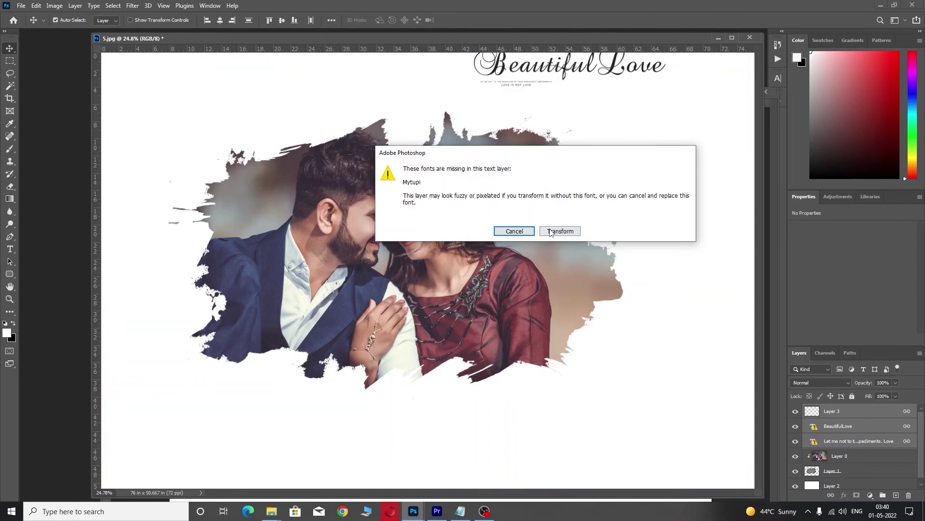
pyautogui.click(551, 231)
pyautogui.moveTo(559, 73); pyautogui.dragTo(497, 425)
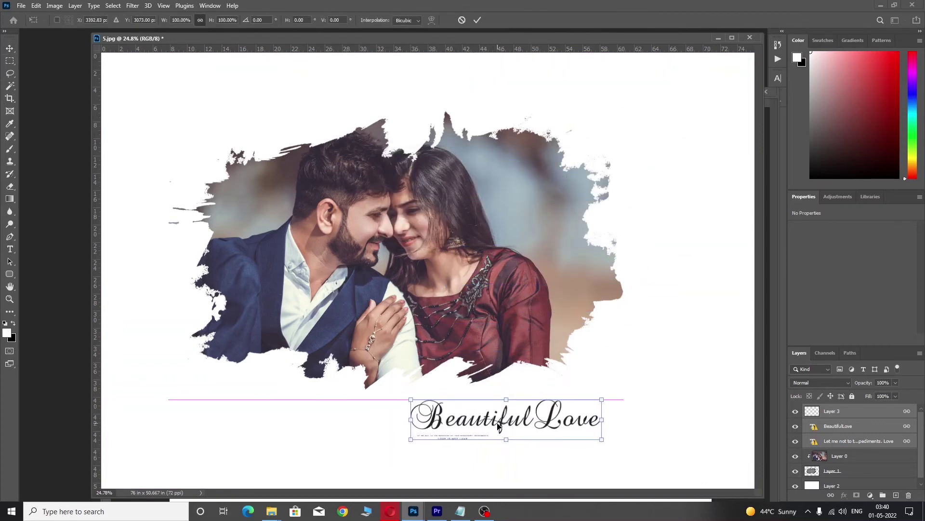
pyautogui.press('Return')
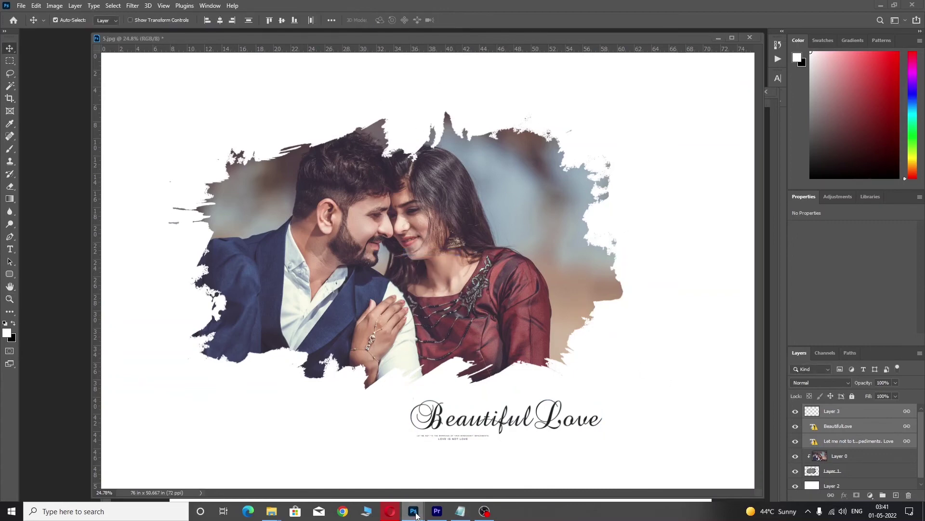
# Step: Fit the bridal portrait and henna ceremony documents on screen
pyautogui.moveTo(413, 511)
pyautogui.click(292, 487)
pyautogui.press('z')
pyautogui.rightClick(328, 203)
pyautogui.click(328, 203)
pyautogui.press('v')
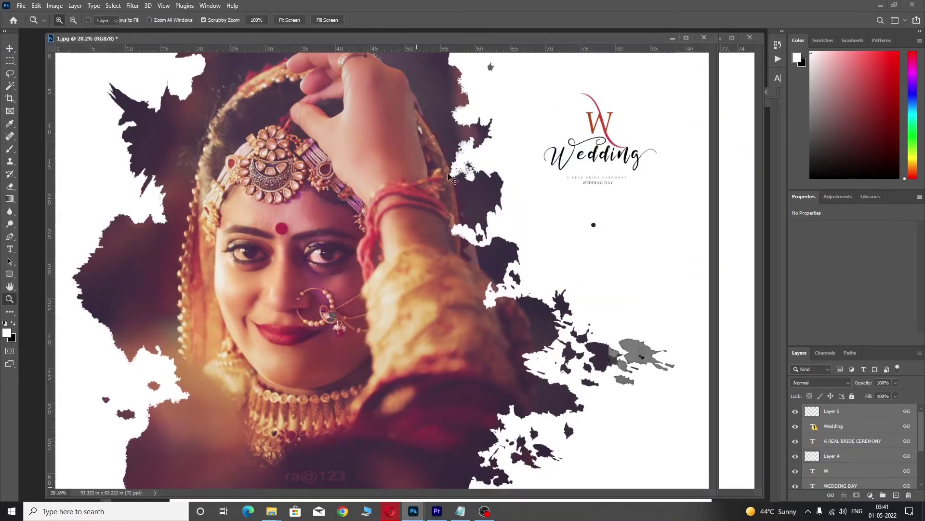
pyautogui.click(739, 115)
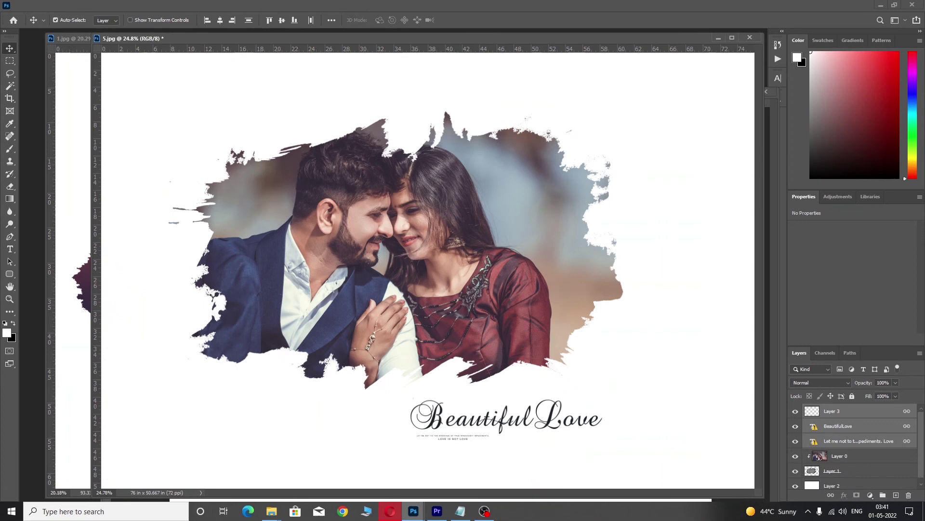
pyautogui.click(451, 487)
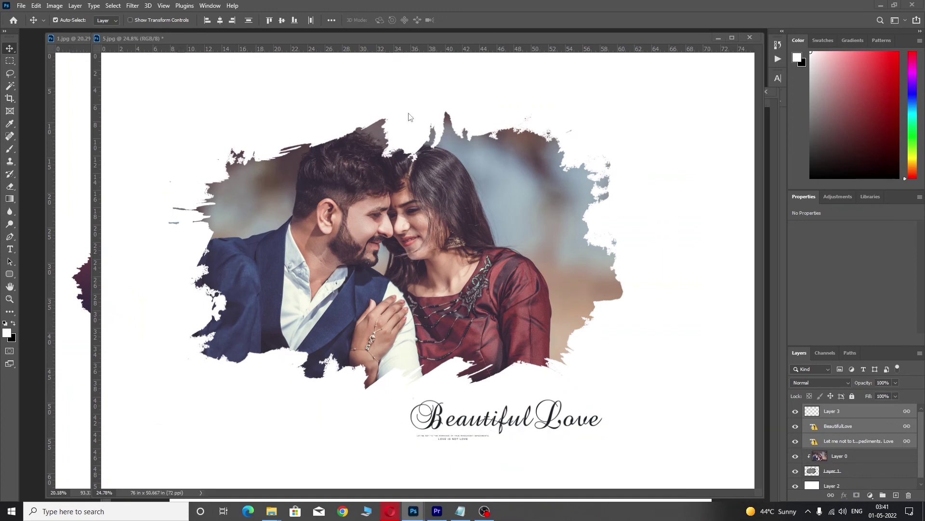
pyautogui.rightClick(361, 269)
pyautogui.click(380, 269)
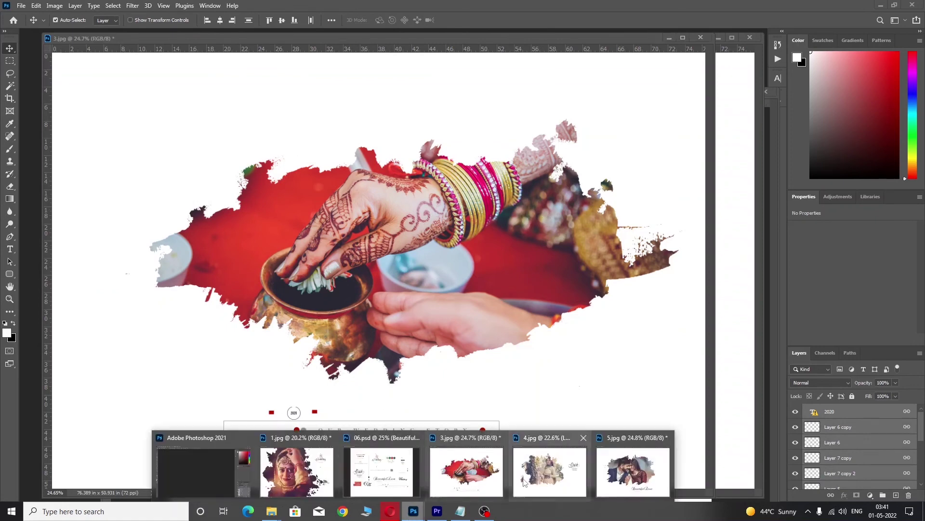
# Step: Fit the bride photo document on screen
pyautogui.click(417, 260)
pyautogui.rightClick(385, 198)
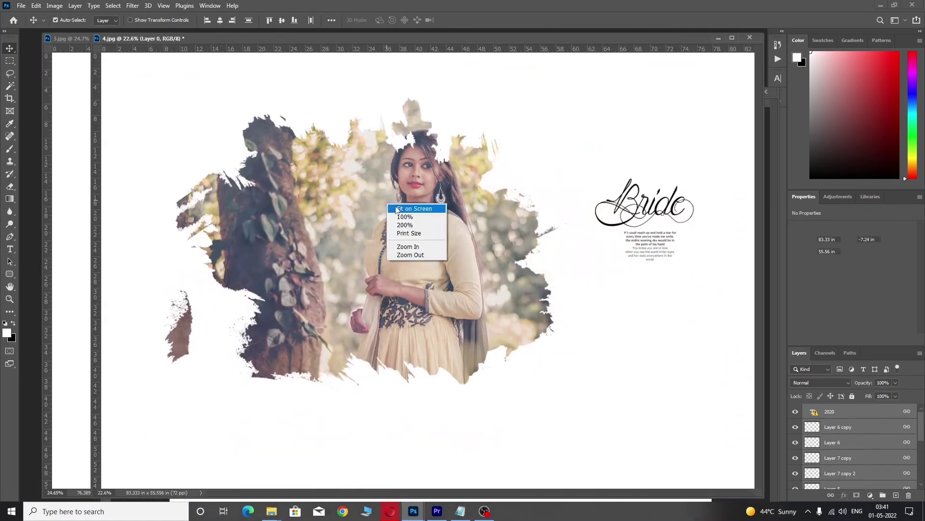
pyautogui.click(410, 209)
pyautogui.press('z')
pyautogui.press('v')
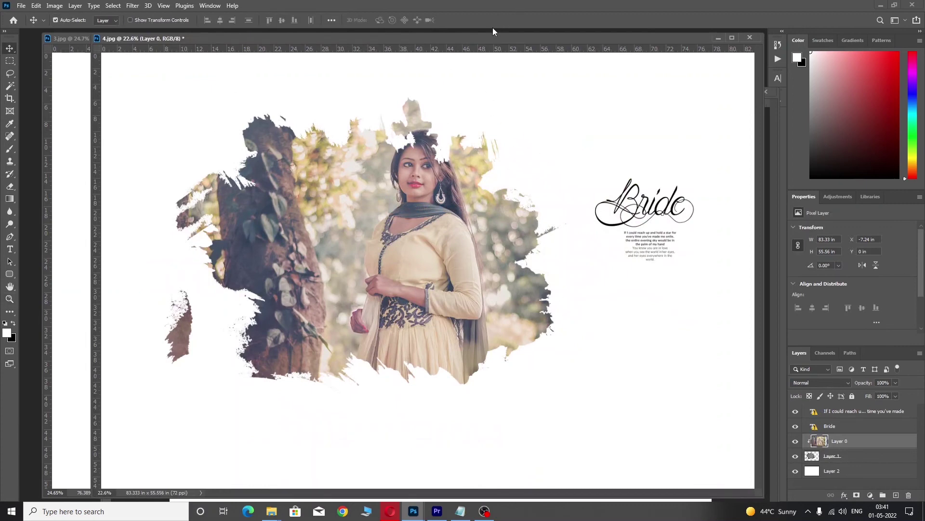
# Step: Float the bride, henna and couple documents as separate windows, with the couple photo in front
pyautogui.moveTo(462, 37); pyautogui.dragTo(483, 241)
pyautogui.click(464, 150)
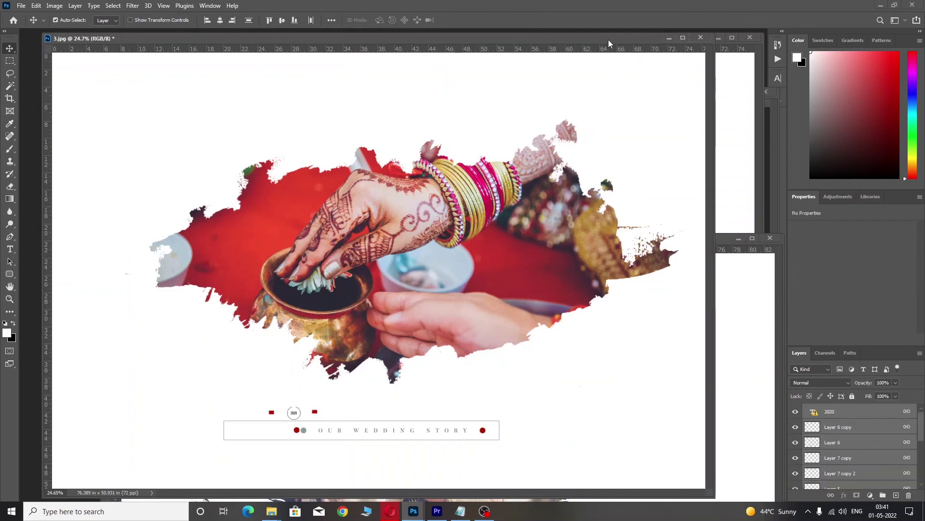
pyautogui.moveTo(609, 39); pyautogui.dragTo(631, 253)
pyautogui.click(559, 118)
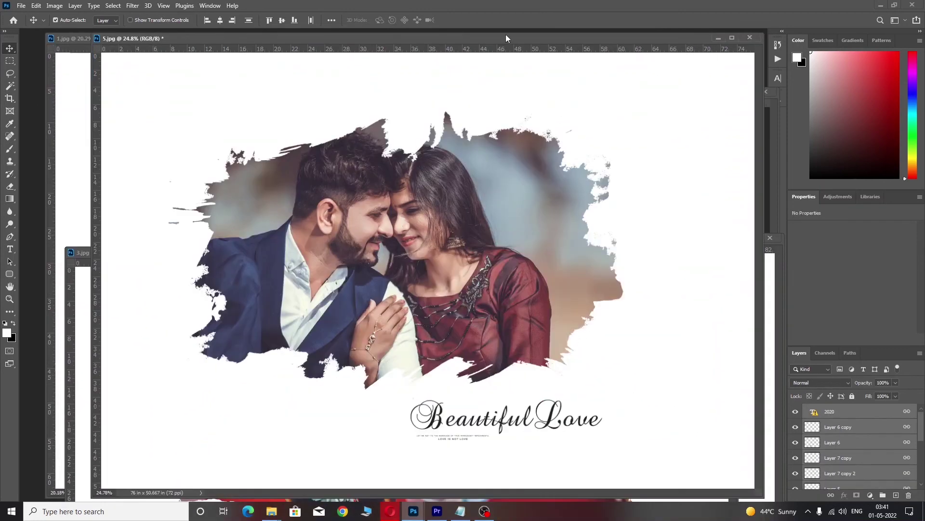
pyautogui.moveTo(505, 38); pyautogui.dragTo(511, 130)
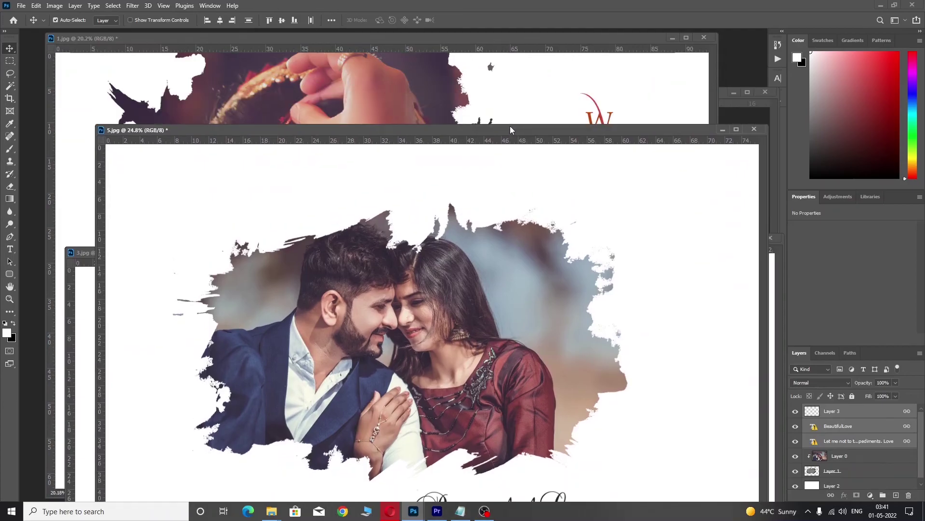